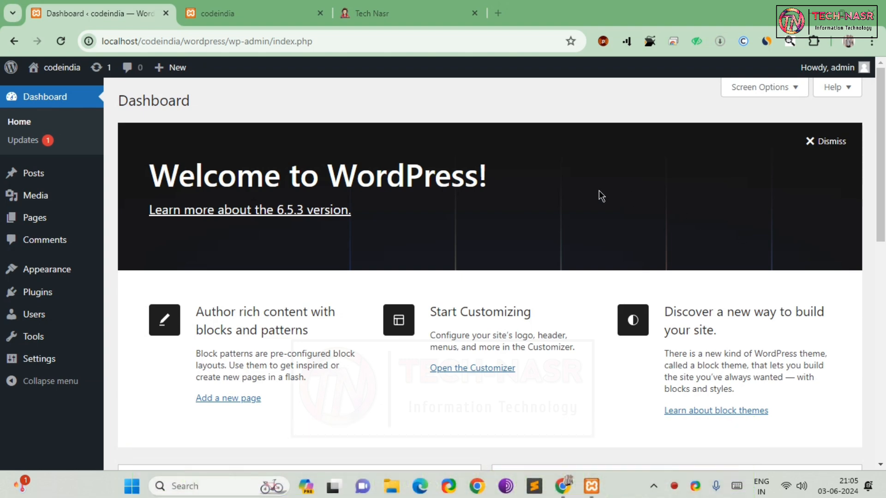
Open the post categories page and look at the edit form of the Uncategorized category, returning to the list.
{"action": "mouse_move", "coordinate": [27, 176]}
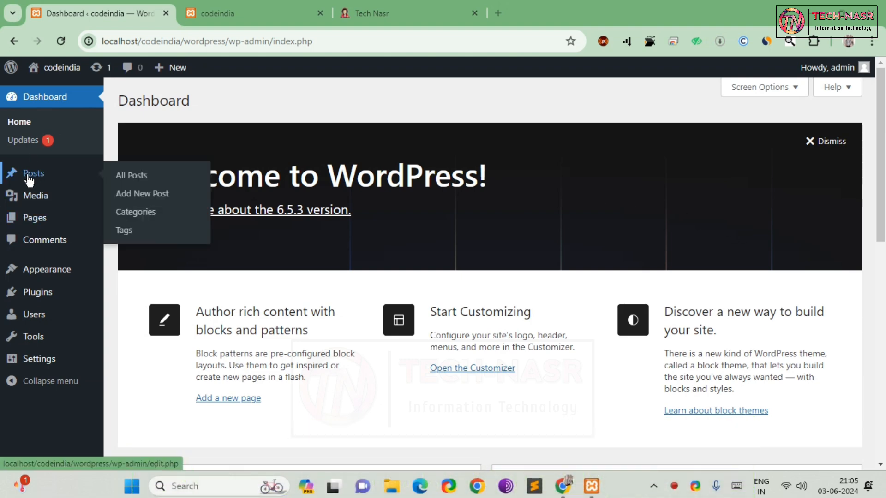
{"action": "left_click", "coordinate": [135, 217]}
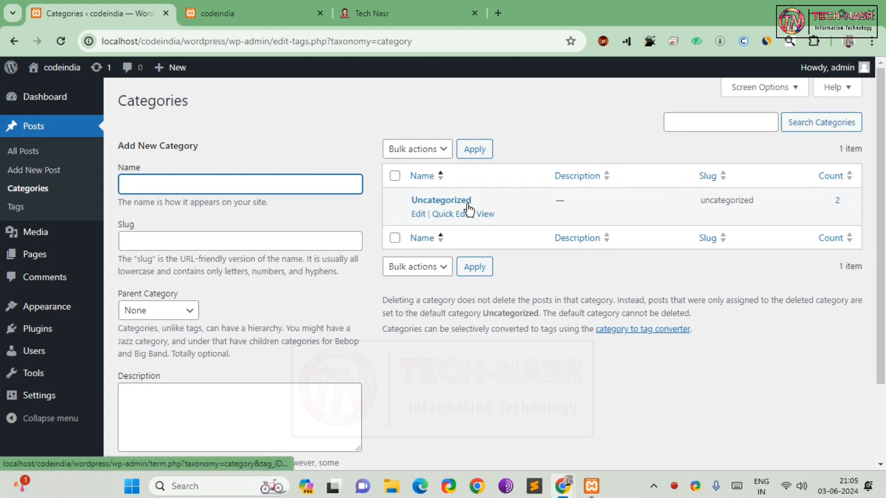
{"action": "left_click", "coordinate": [420, 219]}
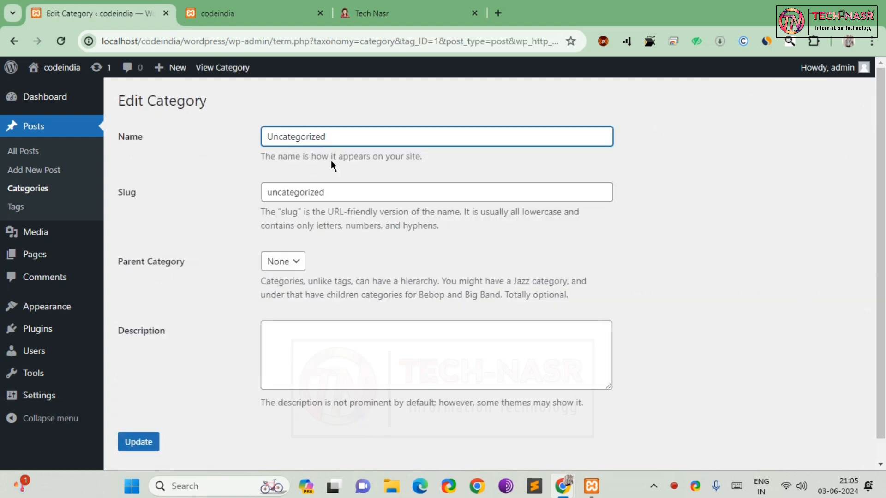
{"action": "left_click", "coordinate": [14, 41]}
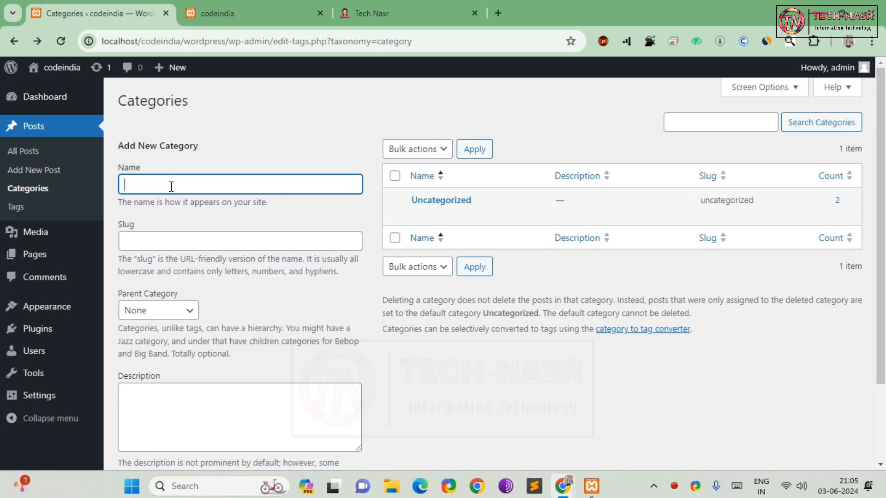
Add a new post category named "Cyber Security" with no parent category.
{"action": "type", "text": "Cyber Security"}
{"action": "scroll", "coordinate": [190, 247], "scroll_direction": "down", "scroll_amount": 2}
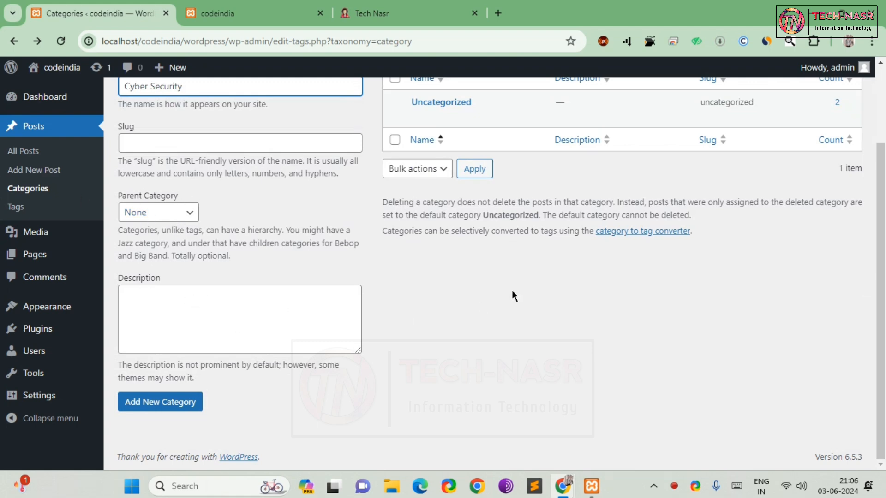
{"action": "scroll", "coordinate": [617, 207], "scroll_direction": "up", "scroll_amount": 2}
{"action": "scroll", "coordinate": [617, 221], "scroll_direction": "down", "scroll_amount": 2}
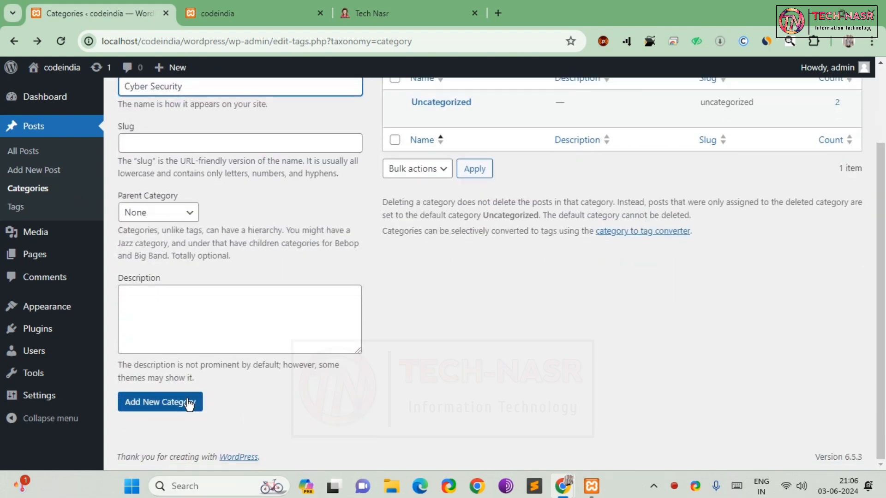
{"action": "left_click", "coordinate": [179, 412]}
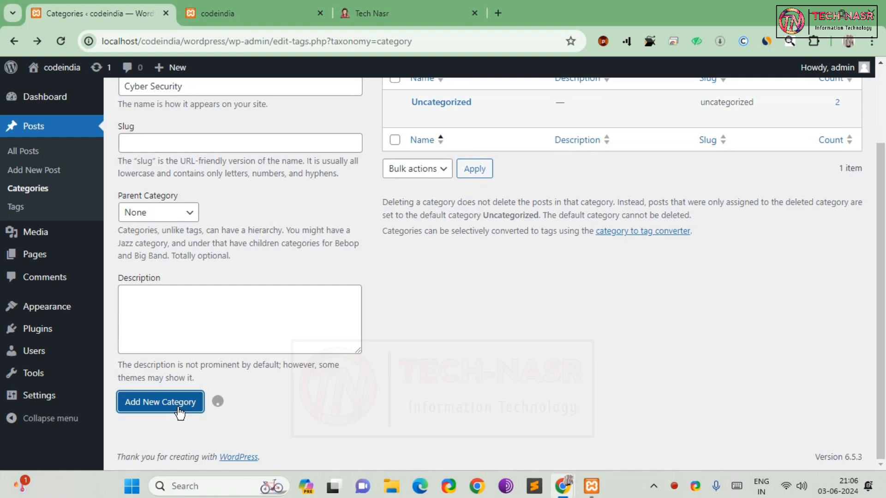
{"action": "scroll", "coordinate": [668, 393], "scroll_direction": "up", "scroll_amount": 2}
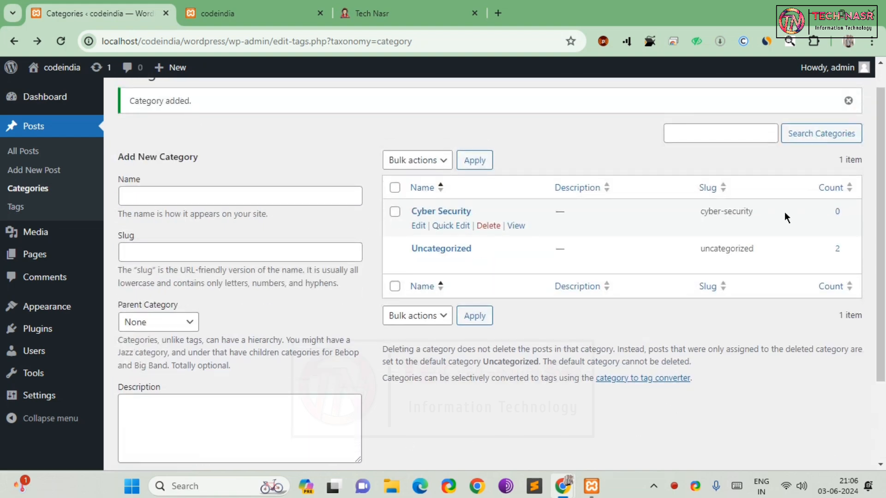
Review the new category form's fields and examine the slug of the Cyber Security category.
{"action": "scroll", "coordinate": [372, 275], "scroll_direction": "down", "scroll_amount": 2}
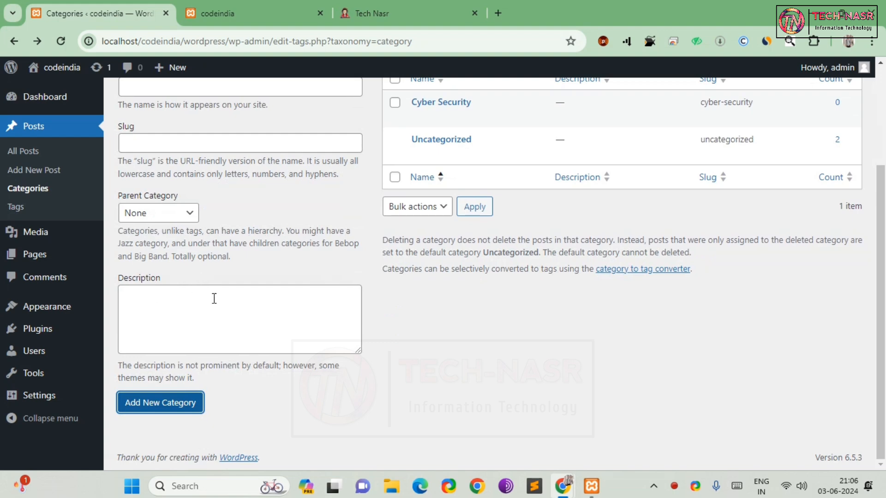
{"action": "left_click", "coordinate": [235, 325]}
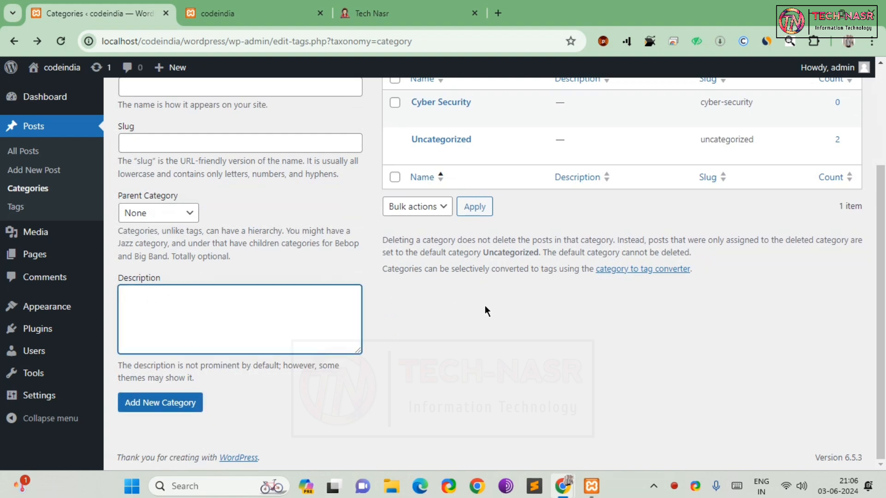
{"action": "scroll", "coordinate": [470, 277], "scroll_direction": "up", "scroll_amount": 2}
{"action": "scroll", "coordinate": [283, 299], "scroll_direction": "down", "scroll_amount": 2}
{"action": "scroll", "coordinate": [594, 316], "scroll_direction": "up", "scroll_amount": 3}
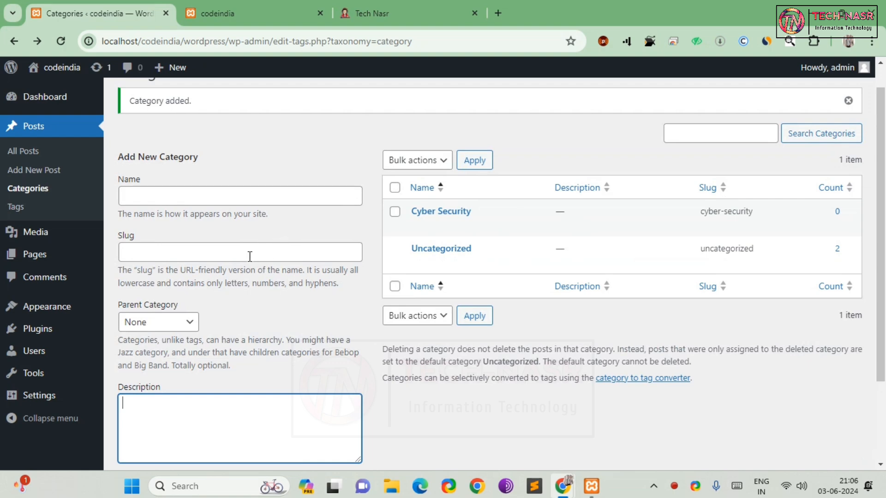
{"action": "mouse_move", "coordinate": [754, 211]}
{"action": "left_click_drag", "start_coordinate": [700, 212], "coordinate": [739, 206]}
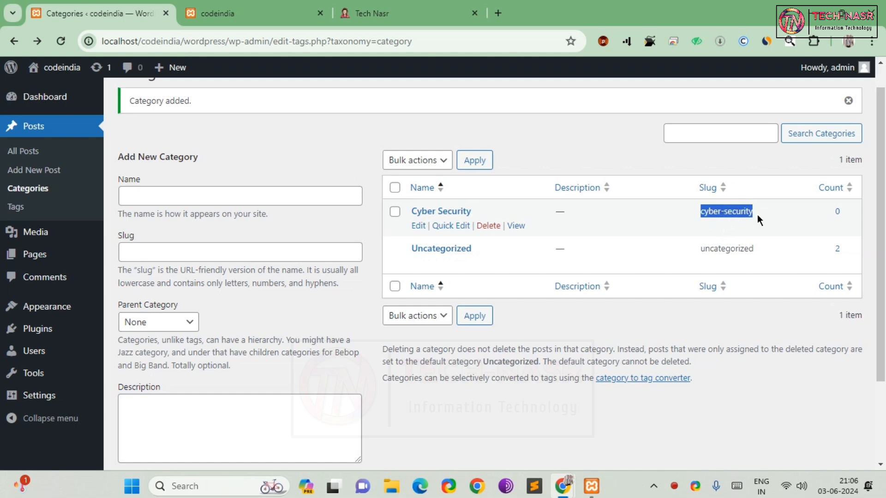
Open the Privacy Policy page on the Tech Nasr site, examine the slug in its URL, and return to the categories page.
{"action": "left_click", "coordinate": [447, 10]}
{"action": "scroll", "coordinate": [537, 237], "scroll_direction": "up", "scroll_amount": 3}
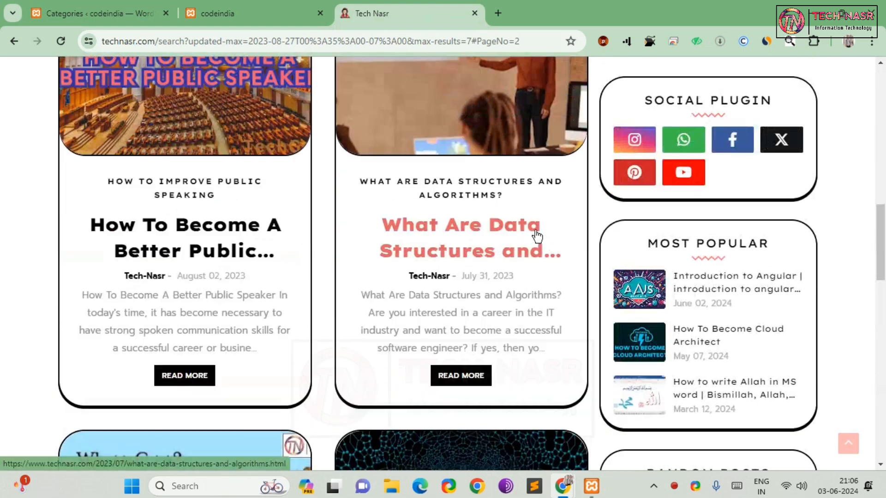
{"action": "scroll", "coordinate": [537, 237], "scroll_direction": "up", "scroll_amount": 5}
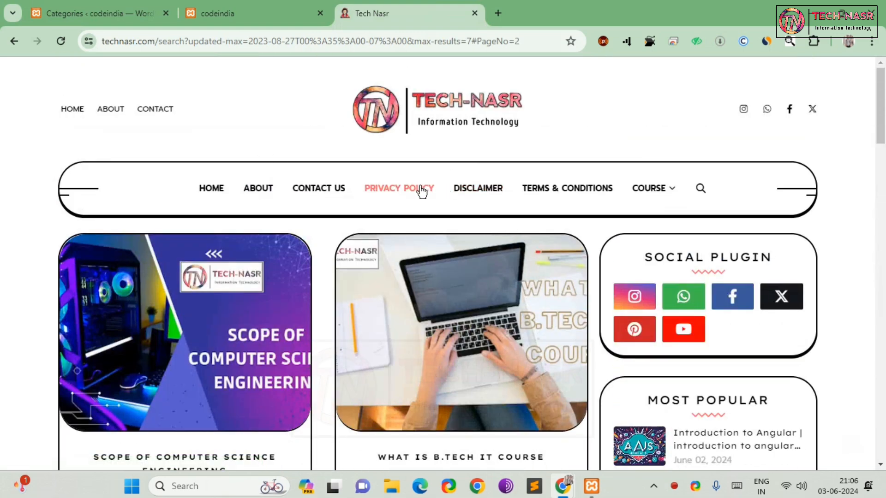
{"action": "left_click", "coordinate": [420, 191]}
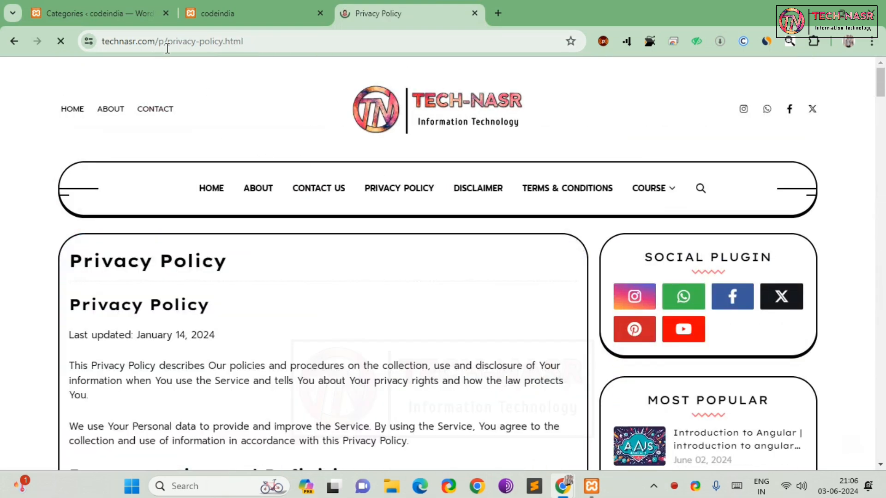
{"action": "left_click_drag", "start_coordinate": [167, 49], "coordinate": [193, 48]}
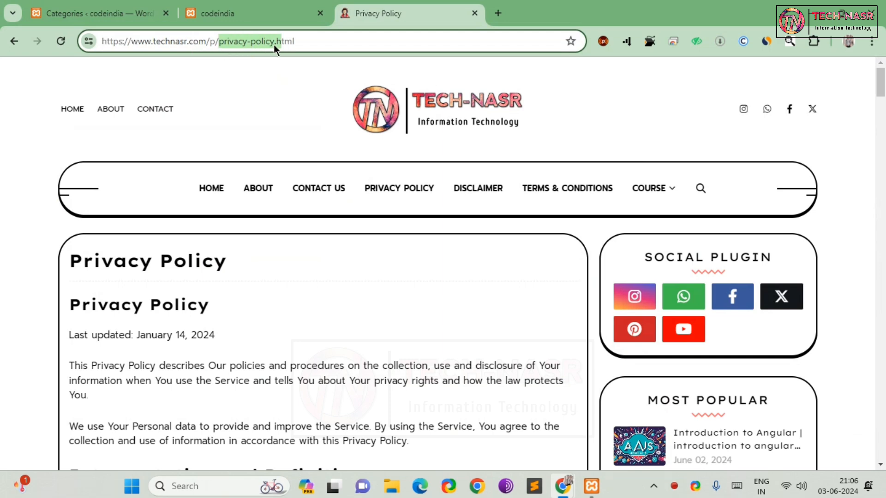
{"action": "left_click", "coordinate": [300, 41]}
{"action": "left_click", "coordinate": [235, 14]}
{"action": "left_click", "coordinate": [97, 13]}
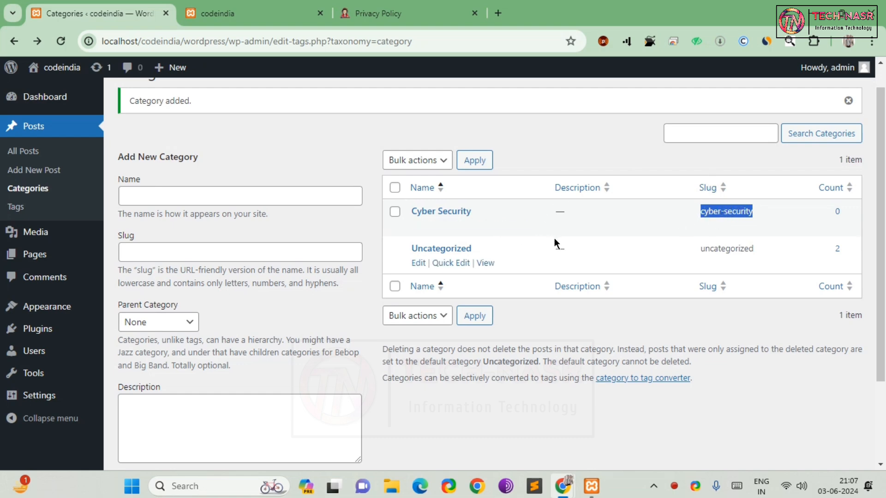
Enter "Web designing" as the name of the new category.
{"action": "left_click", "coordinate": [223, 197]}
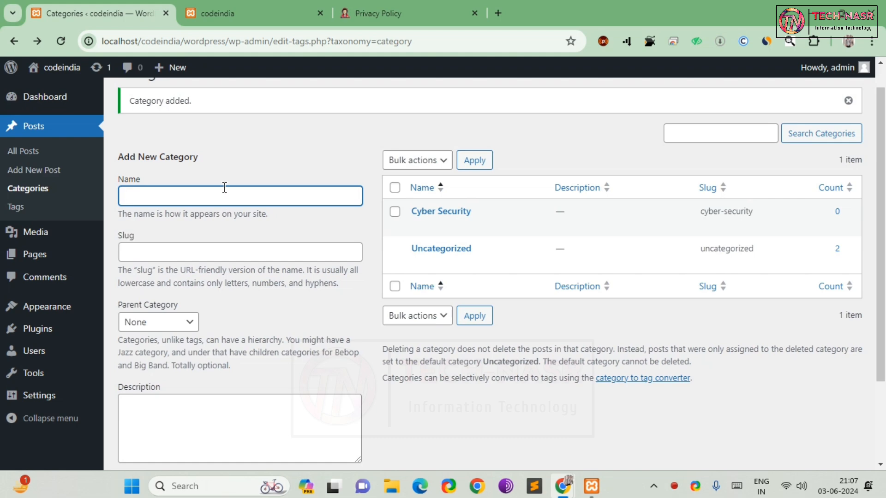
{"action": "type", "text": "Web designing"}
{"action": "scroll", "coordinate": [240, 229], "scroll_direction": "down", "scroll_amount": 2}
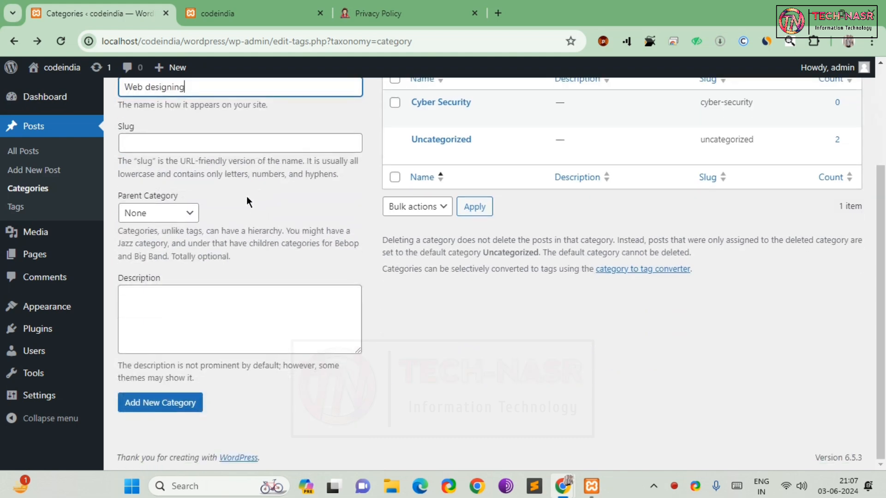
{"action": "scroll", "coordinate": [205, 175], "scroll_direction": "up", "scroll_amount": 2}
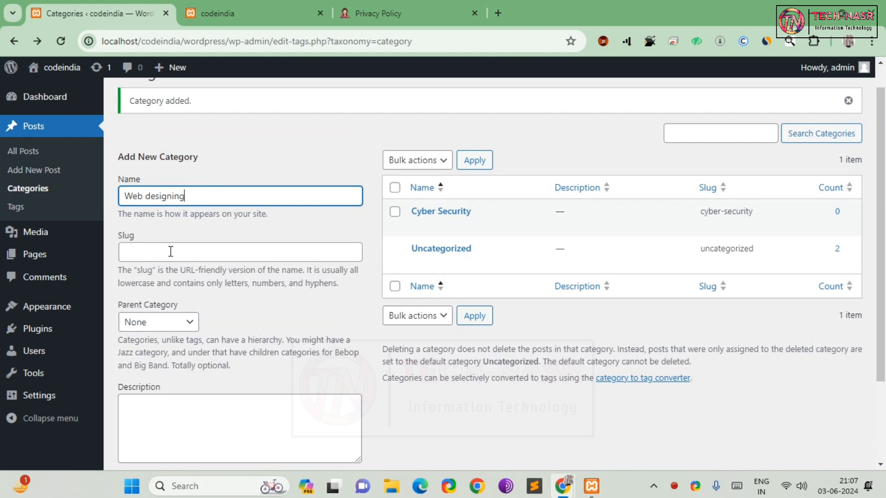
{"action": "left_click", "coordinate": [171, 252]}
{"action": "type", "text": "avdfdgfd"}
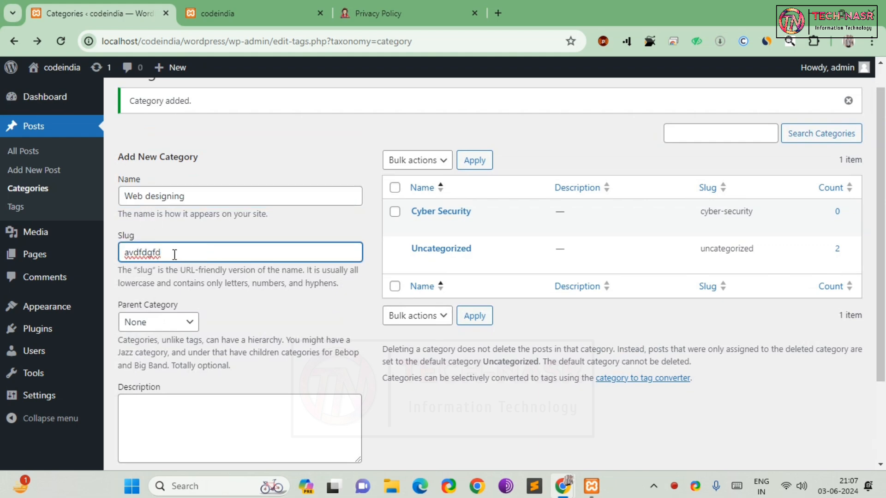
{"action": "mouse_move", "coordinate": [91, 263]}
{"action": "key", "text": "ctrl+a"}
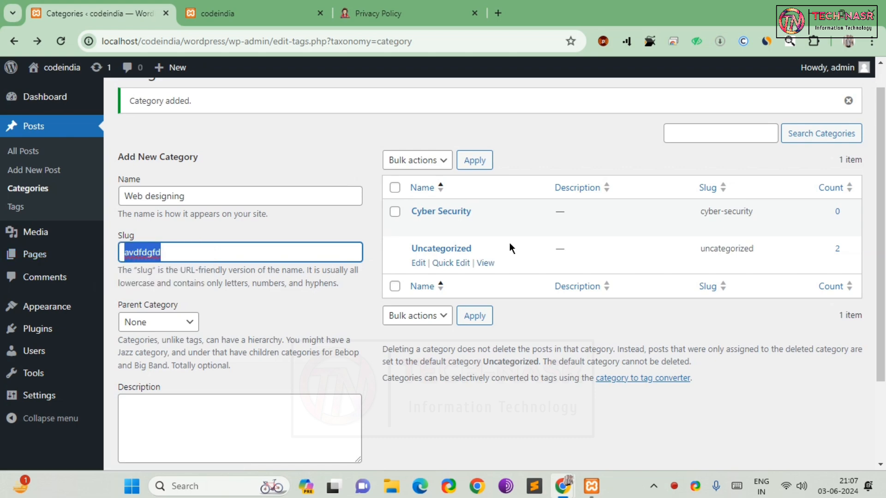
{"action": "key", "text": "BackSpace"}
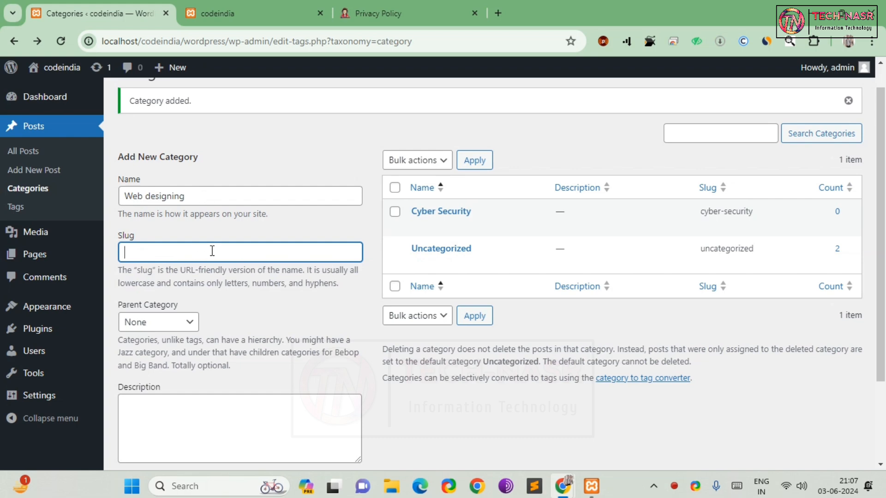
Add the Web designing category with the slug left blank and no parent category.
{"action": "scroll", "coordinate": [107, 274], "scroll_direction": "down", "scroll_amount": 3}
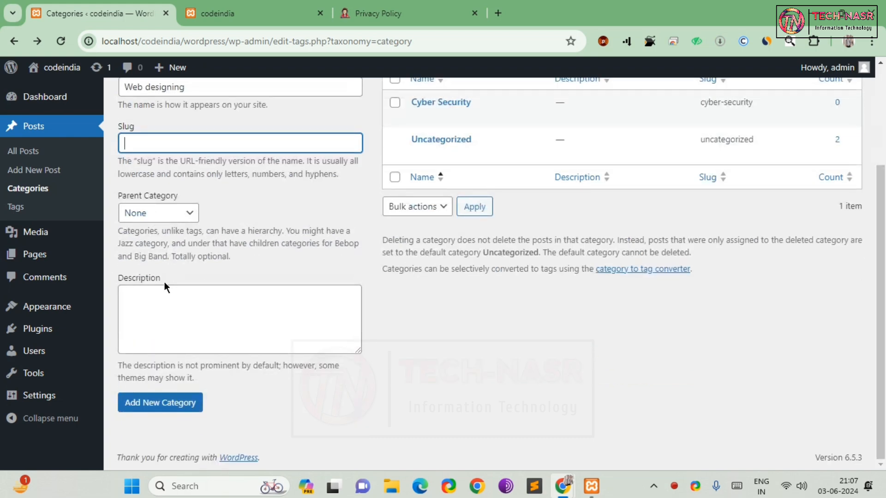
{"action": "left_click", "coordinate": [185, 416]}
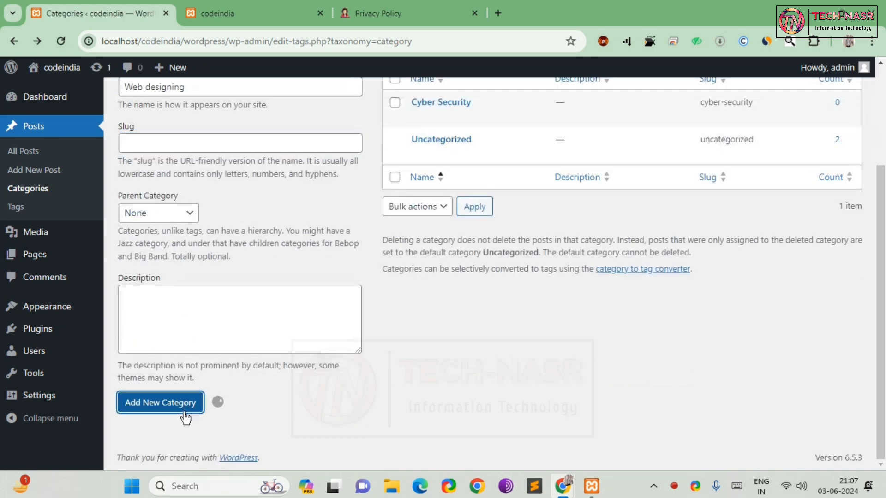
{"action": "scroll", "coordinate": [465, 383], "scroll_direction": "up", "scroll_amount": 3}
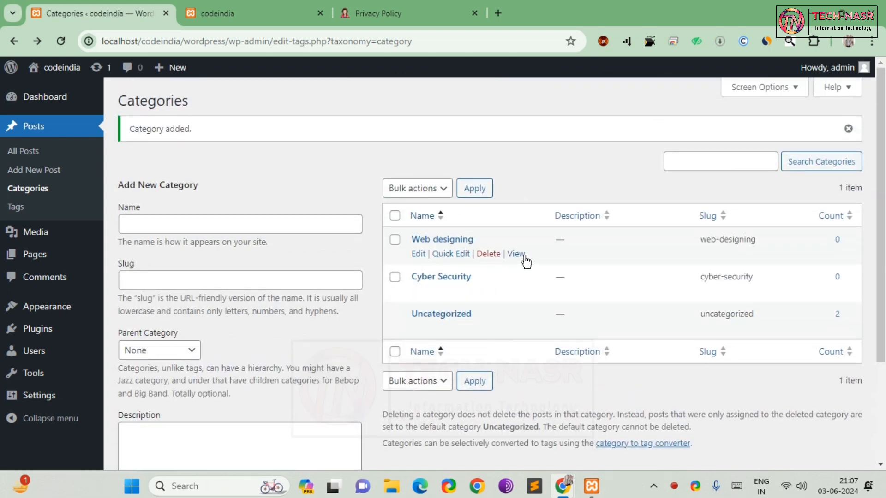
{"action": "scroll", "coordinate": [444, 262], "scroll_direction": "down", "scroll_amount": 3}
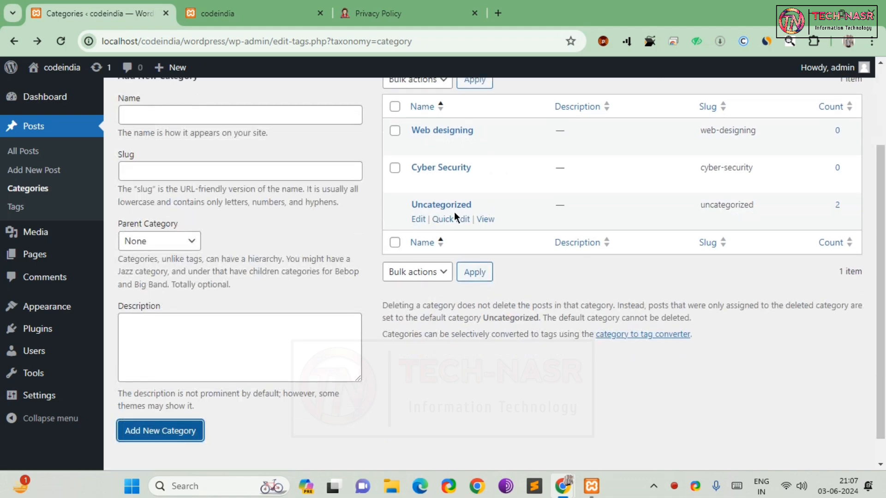
{"action": "scroll", "coordinate": [576, 164], "scroll_direction": "up", "scroll_amount": 3}
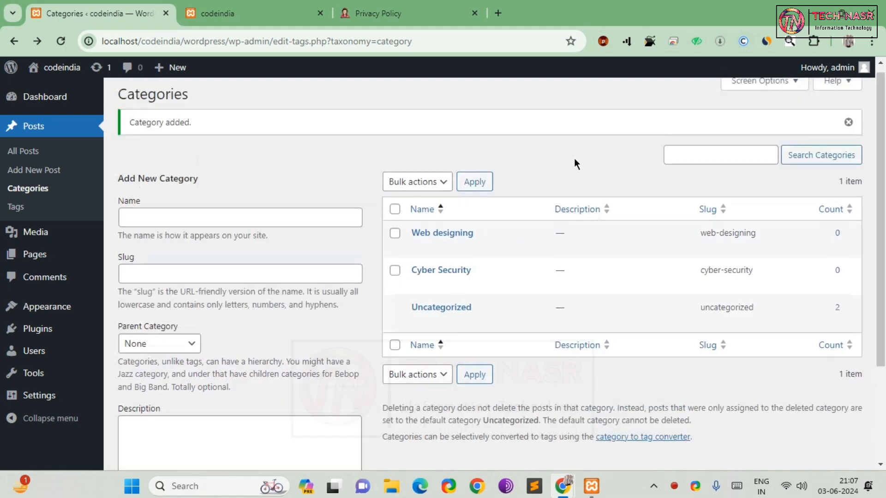
View the codeindia site's front page with its navigation and post category labels, and return to the categories page.
{"action": "left_click", "coordinate": [275, 13]}
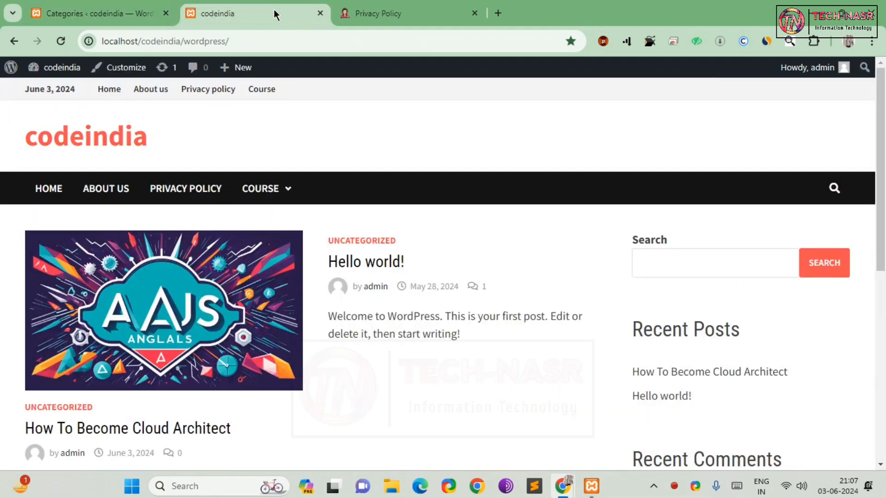
{"action": "left_click", "coordinate": [65, 41]}
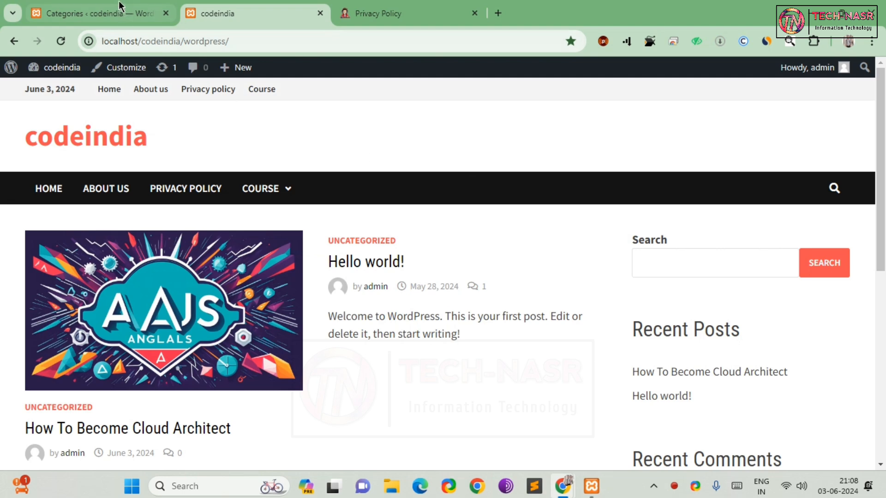
{"action": "left_click", "coordinate": [131, 15]}
{"action": "scroll", "coordinate": [324, 254], "scroll_direction": "down", "scroll_amount": 3}
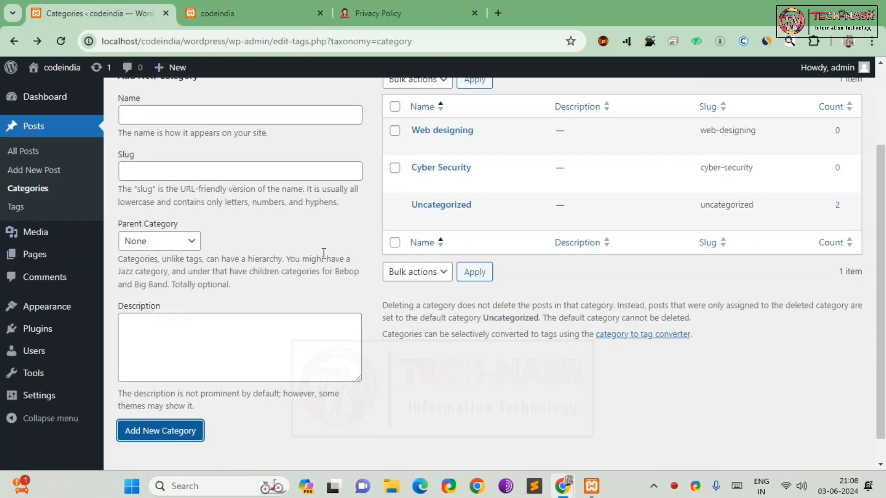
{"action": "scroll", "coordinate": [330, 212], "scroll_direction": "up", "scroll_amount": 3}
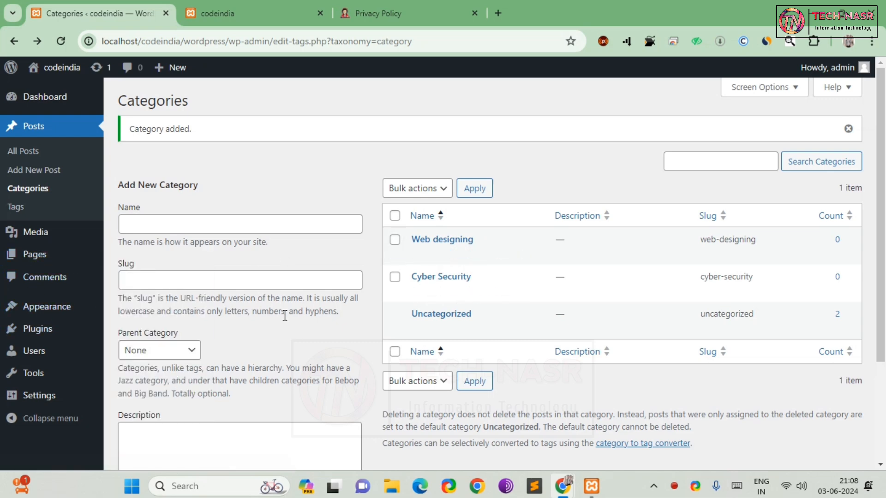
Open the site's menu editor and bring up the "top" menu's structure alongside the item types available to add.
{"action": "mouse_move", "coordinate": [39, 314]}
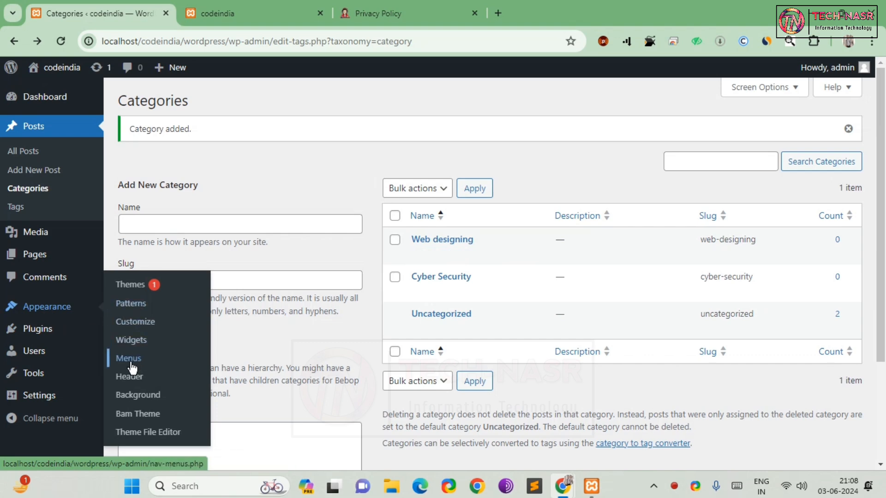
{"action": "left_click", "coordinate": [129, 359]}
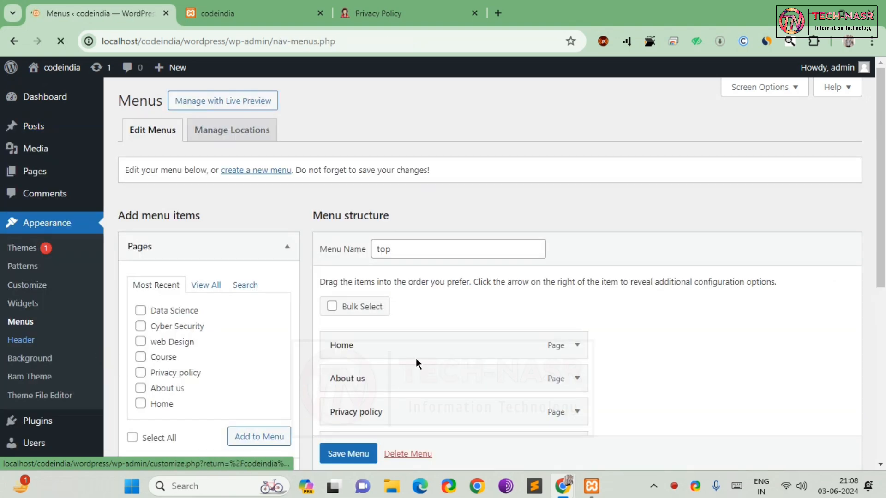
{"action": "scroll", "coordinate": [429, 277], "scroll_direction": "down", "scroll_amount": 2}
{"action": "scroll", "coordinate": [469, 196], "scroll_direction": "down", "scroll_amount": 2}
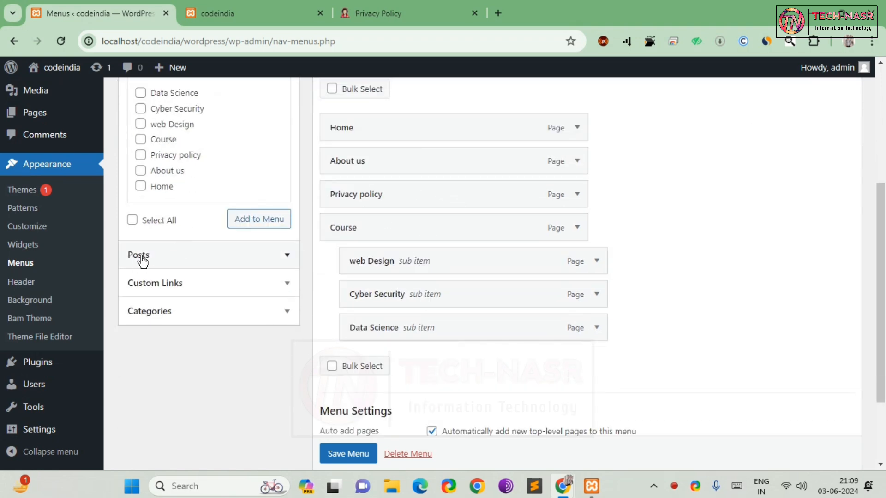
Add the Cyber Security and Web designing categories to the "top" menu from the full category list.
{"action": "left_click", "coordinate": [168, 314]}
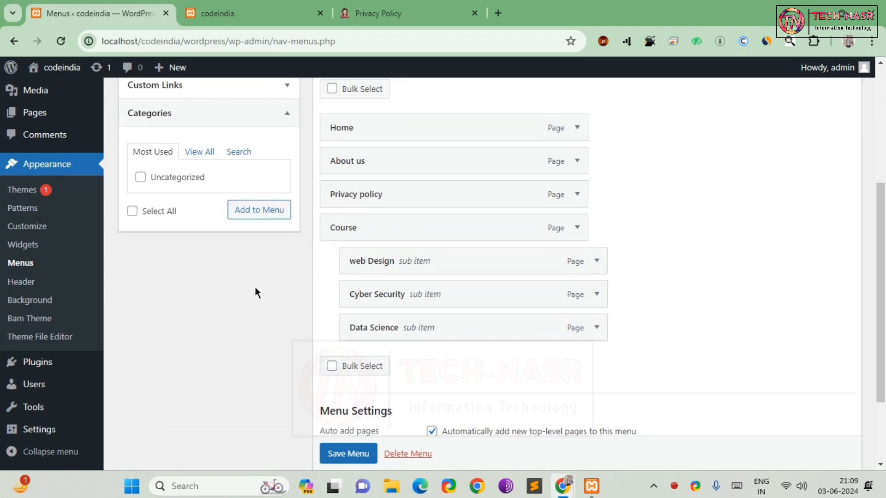
{"action": "scroll", "coordinate": [250, 286], "scroll_direction": "up", "scroll_amount": 3}
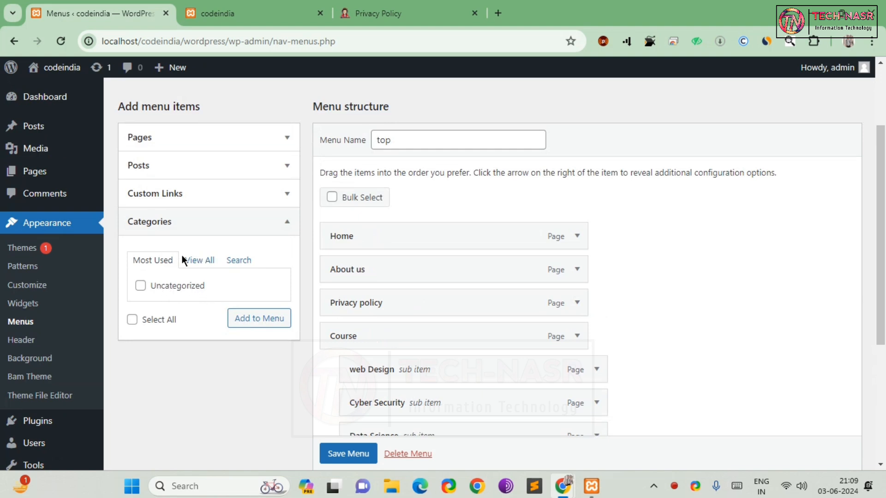
{"action": "left_click", "coordinate": [201, 263]}
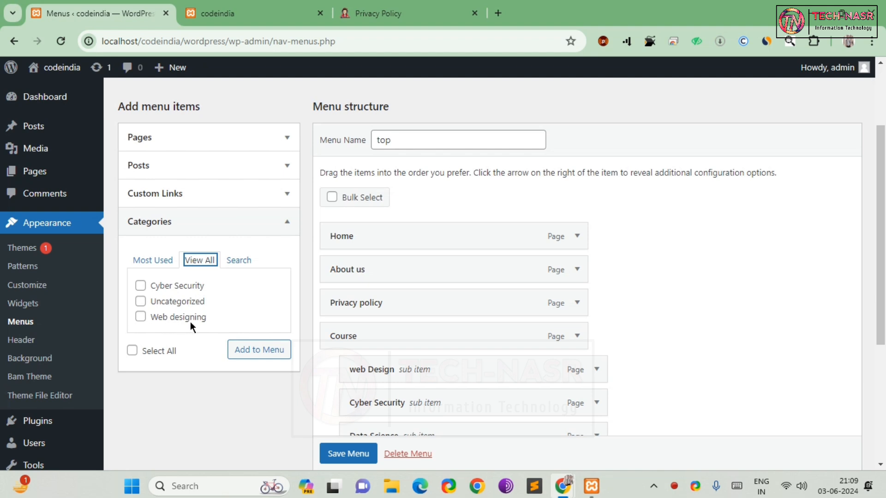
{"action": "left_click", "coordinate": [140, 289]}
{"action": "left_click", "coordinate": [142, 318]}
{"action": "left_click", "coordinate": [262, 352]}
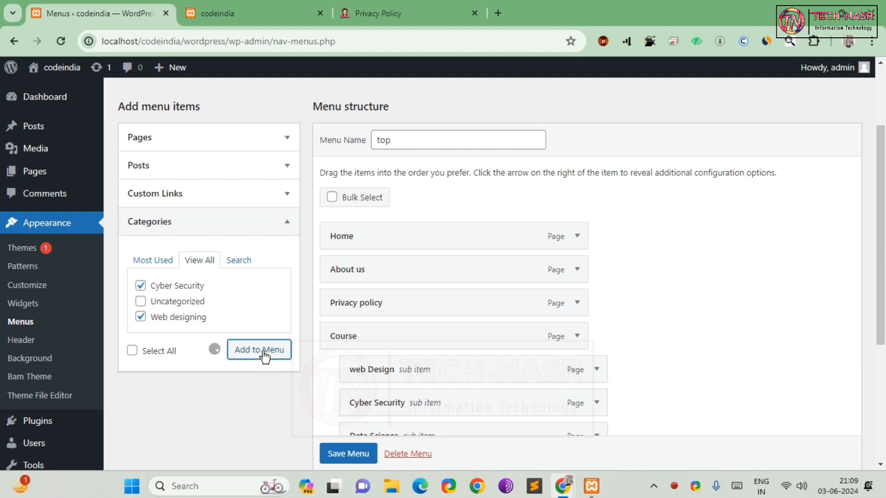
Save the "top" menu with the two category items placed at the end of its structure.
{"action": "scroll", "coordinate": [464, 323], "scroll_direction": "down", "scroll_amount": 1}
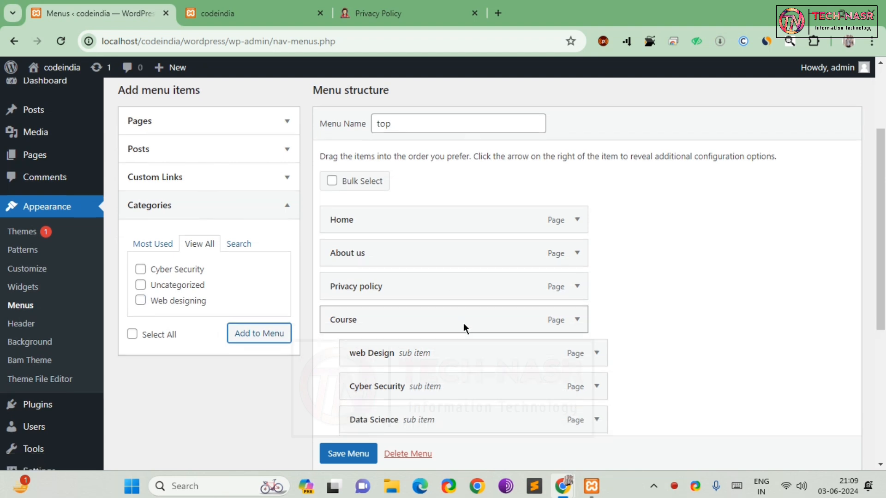
{"action": "scroll", "coordinate": [463, 323], "scroll_direction": "down", "scroll_amount": 4}
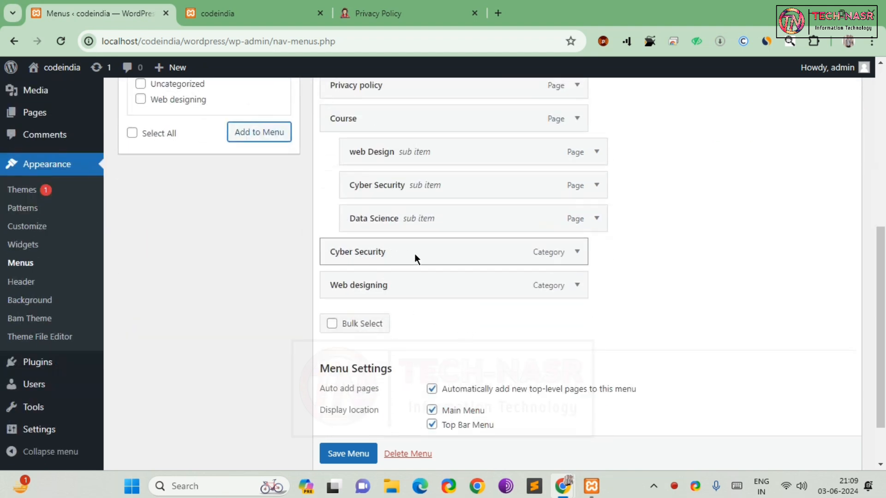
{"action": "scroll", "coordinate": [426, 282], "scroll_direction": "down", "scroll_amount": 2}
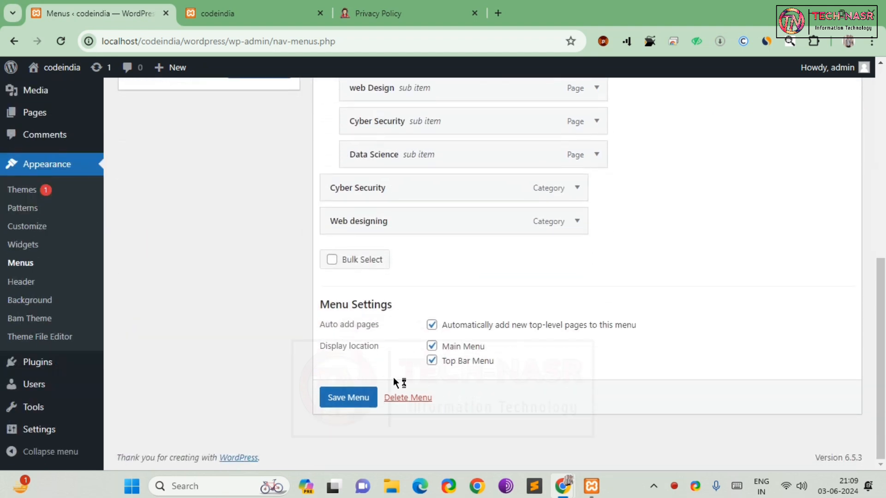
{"action": "left_click", "coordinate": [349, 407]}
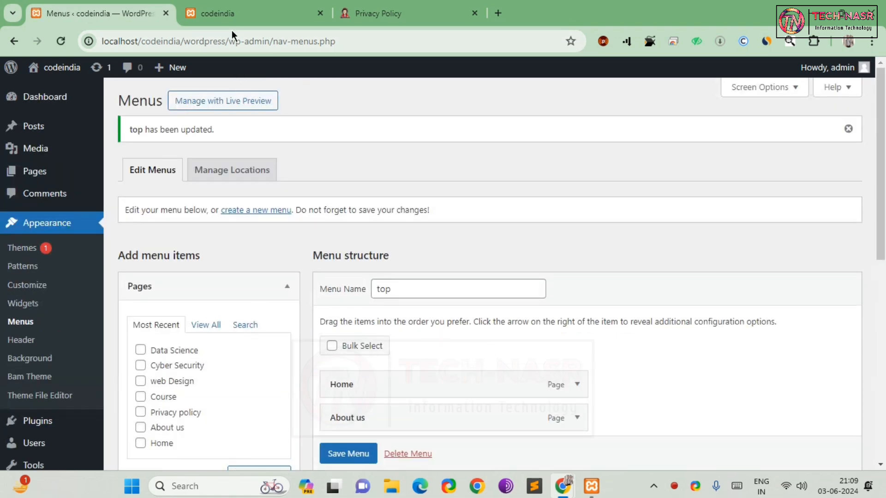
Reload the codeindia front page and check its navigation bars for the newly added category items.
{"action": "left_click", "coordinate": [235, 15]}
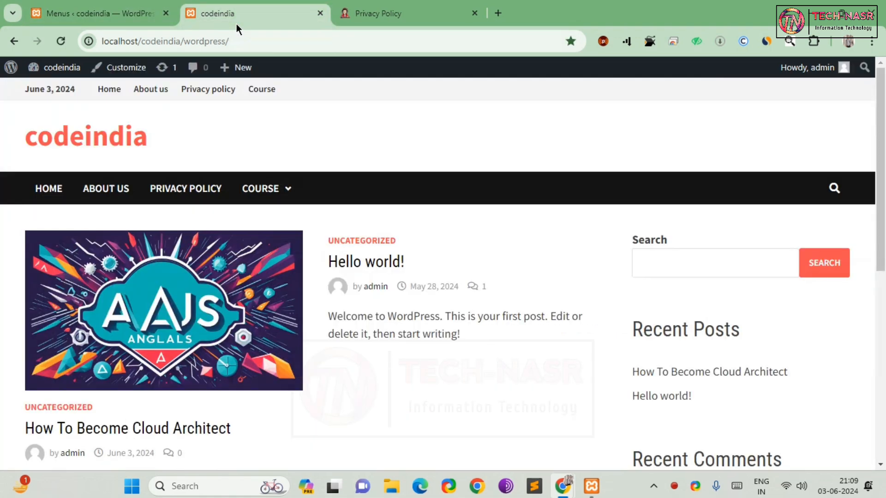
{"action": "left_click", "coordinate": [60, 41]}
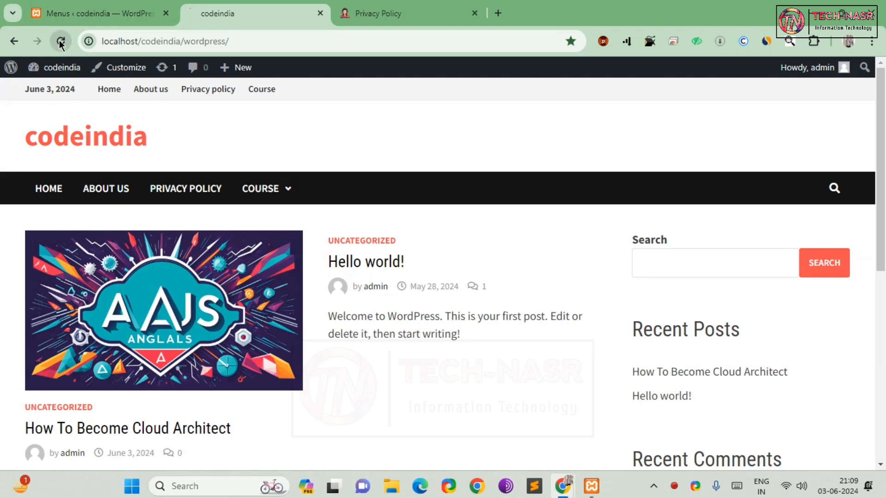
{"action": "mouse_move", "coordinate": [69, 64]}
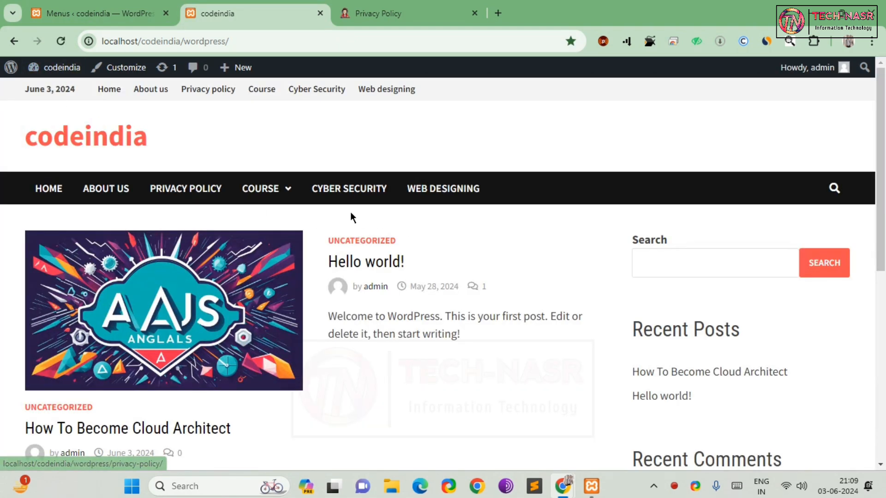
{"action": "mouse_move", "coordinate": [285, 202]}
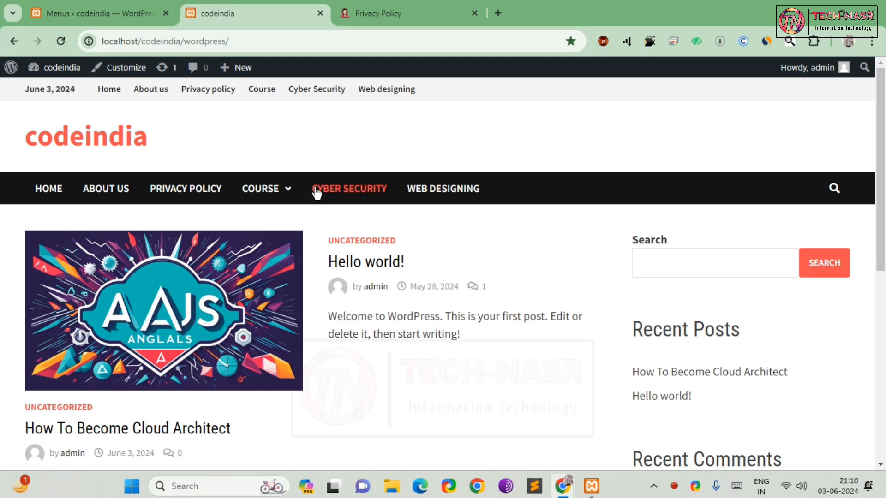
Return to the WordPress admin and start a new post from the list of all posts.
{"action": "left_click", "coordinate": [103, 12]}
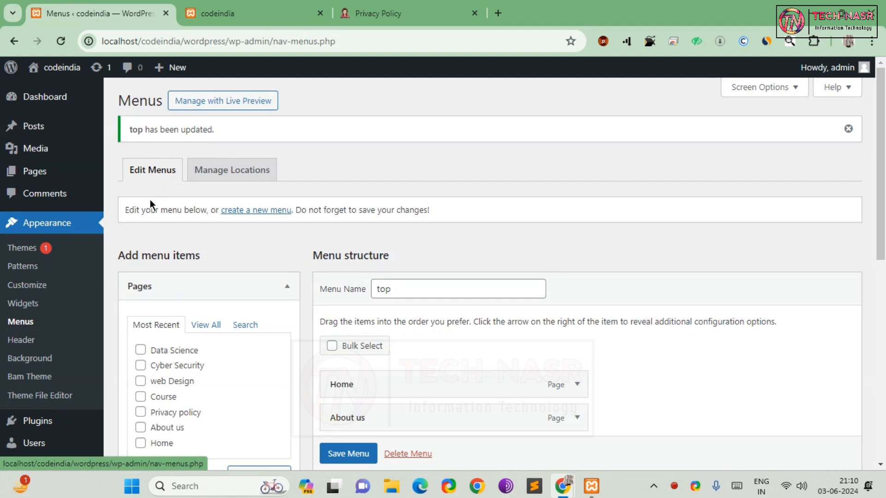
{"action": "mouse_move", "coordinate": [44, 134]}
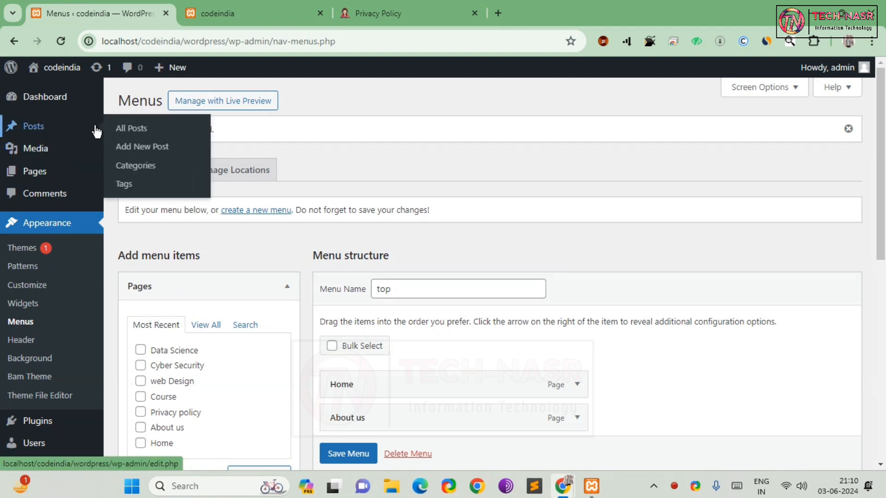
{"action": "left_click", "coordinate": [138, 134]}
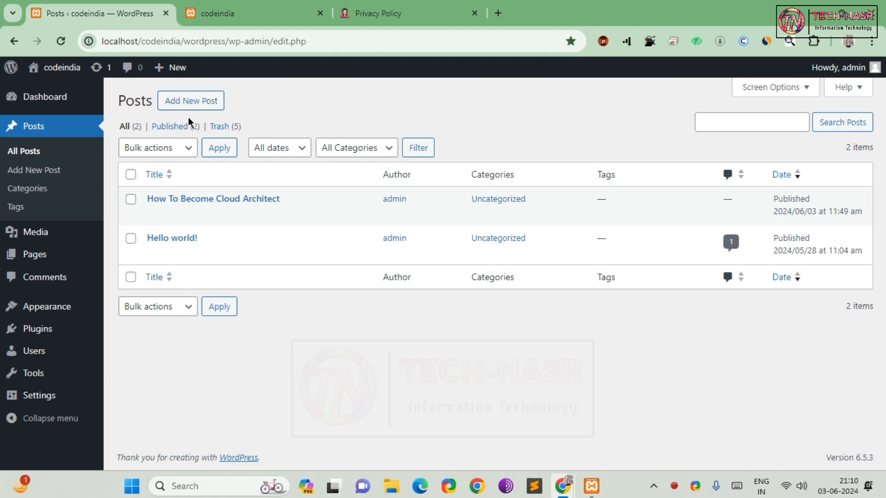
{"action": "left_click", "coordinate": [198, 110]}
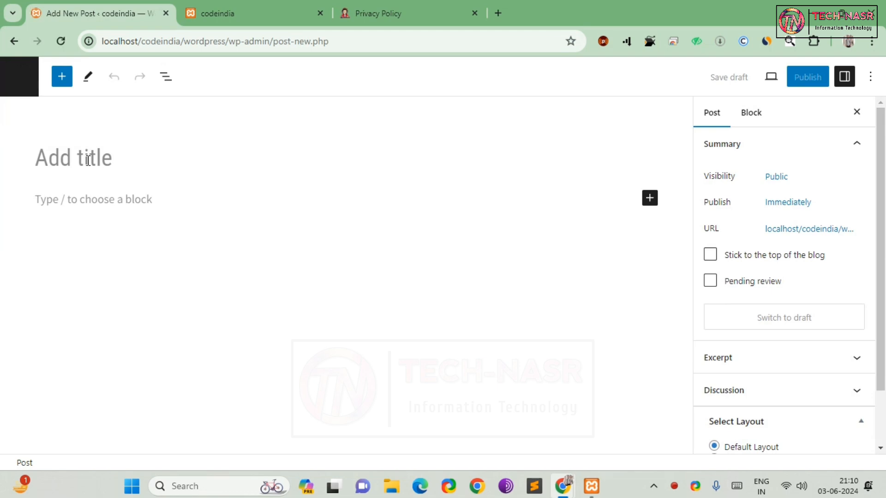
Switch to the Tech-Nasr site and open the article "What is Difference Between Passport And Visa".
{"action": "left_click", "coordinate": [385, 18]}
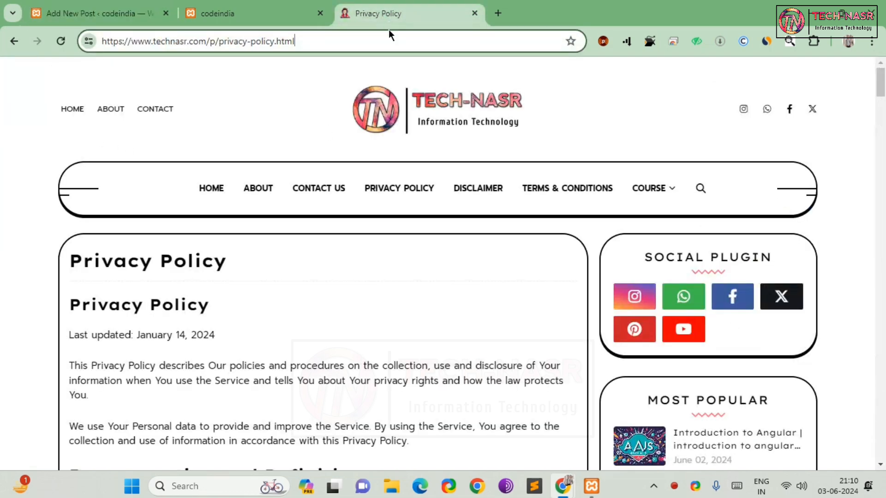
{"action": "scroll", "coordinate": [277, 228], "scroll_direction": "down", "scroll_amount": 2}
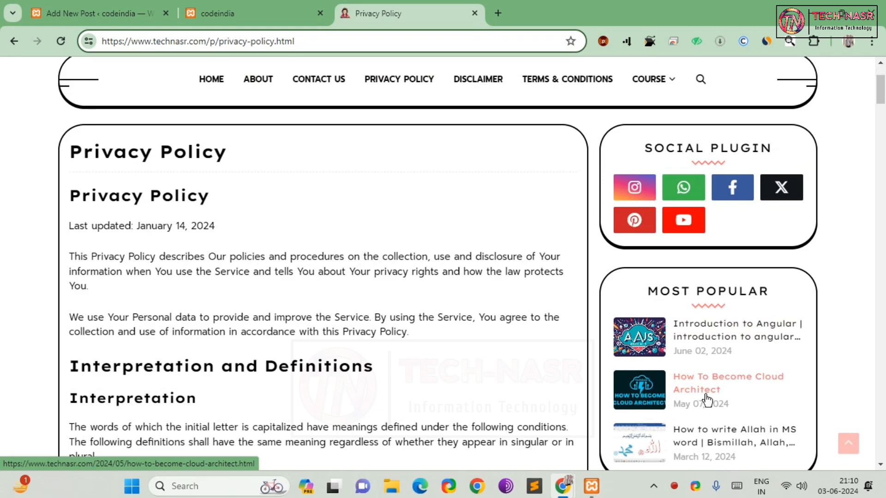
{"action": "scroll", "coordinate": [704, 397], "scroll_direction": "down", "scroll_amount": 7}
{"action": "left_click", "coordinate": [642, 364]}
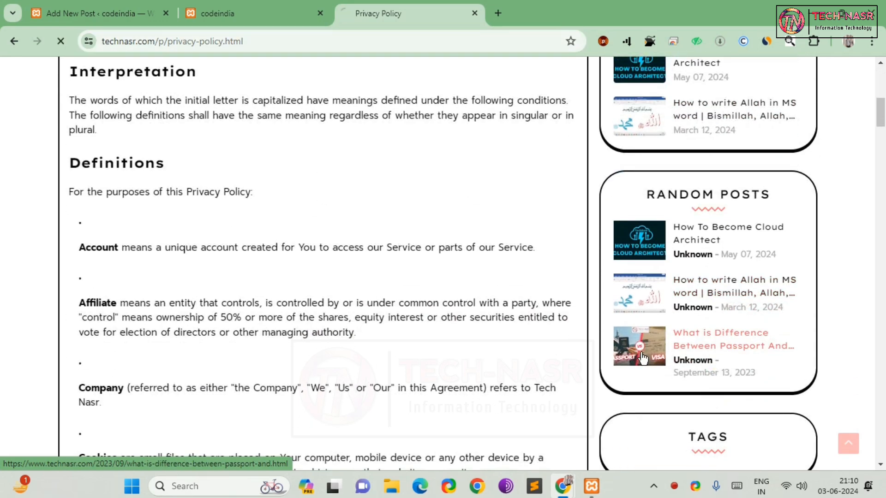
{"action": "scroll", "coordinate": [369, 300], "scroll_direction": "down", "scroll_amount": 3}
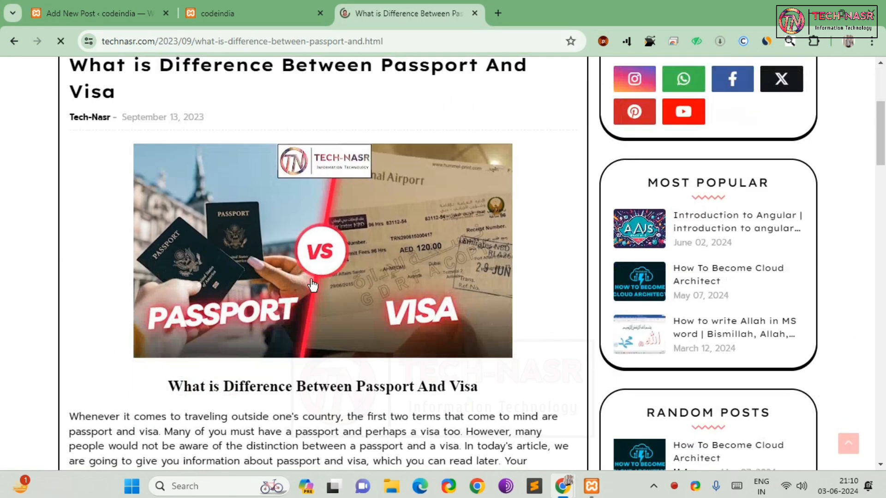
{"action": "scroll", "coordinate": [112, 258], "scroll_direction": "up", "scroll_amount": 1}
Copy the article's title "What is Difference Between Passport And Visa" into the new post's title.
{"action": "left_click_drag", "start_coordinate": [121, 203], "coordinate": [75, 171]}
{"action": "key", "text": "ctrl+c"}
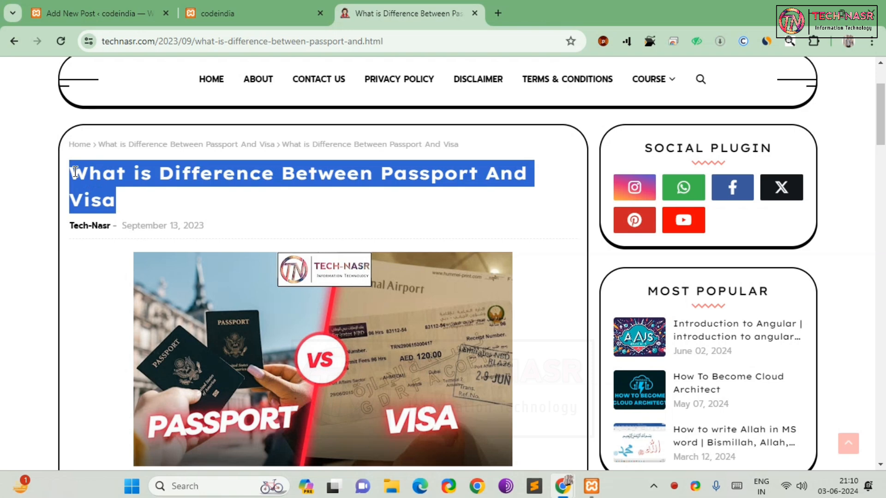
{"action": "left_click", "coordinate": [118, 14]}
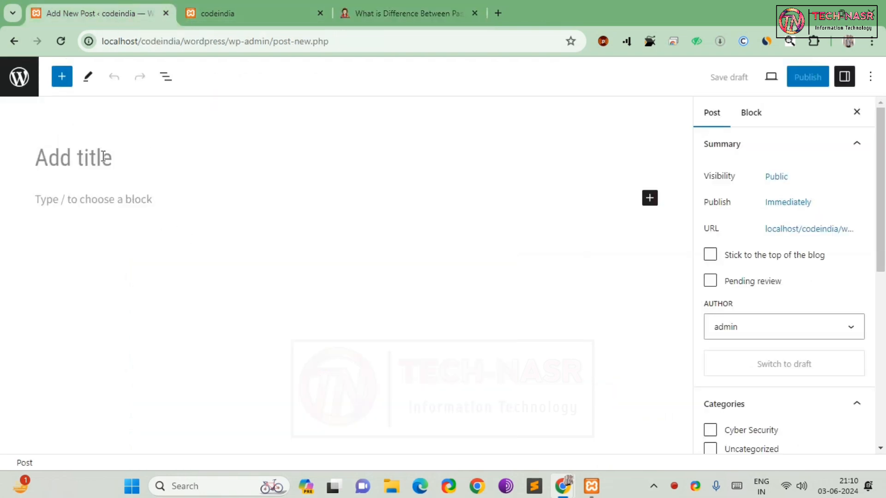
{"action": "left_click", "coordinate": [155, 163]}
{"action": "key", "text": "ctrl+v"}
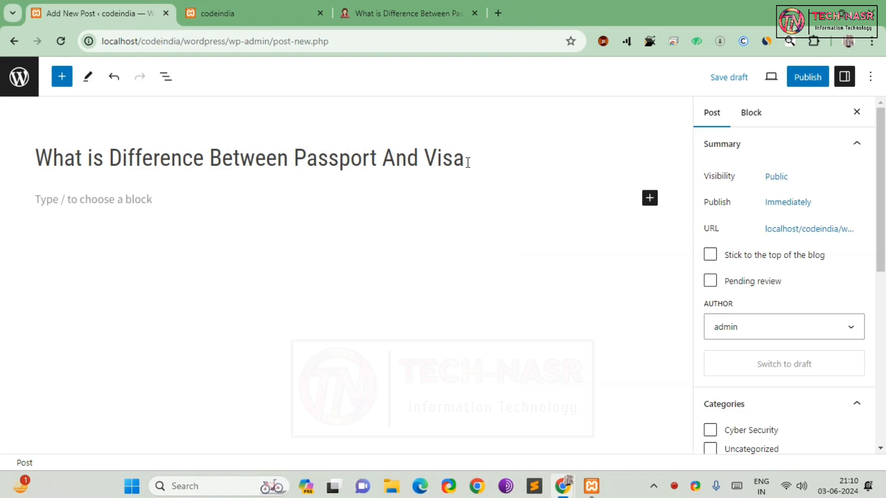
Copy the article's full body text, from "Whenever it comes to traveling" to the closing paragraph, into the new post's content.
{"action": "left_click", "coordinate": [95, 199]}
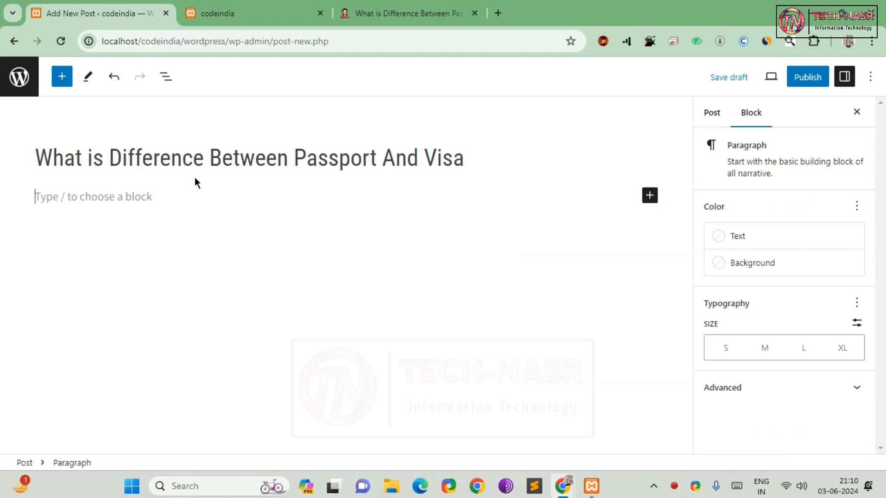
{"action": "left_click", "coordinate": [406, 14]}
{"action": "scroll", "coordinate": [308, 230], "scroll_direction": "down", "scroll_amount": 5}
{"action": "scroll", "coordinate": [309, 230], "scroll_direction": "down", "scroll_amount": 3}
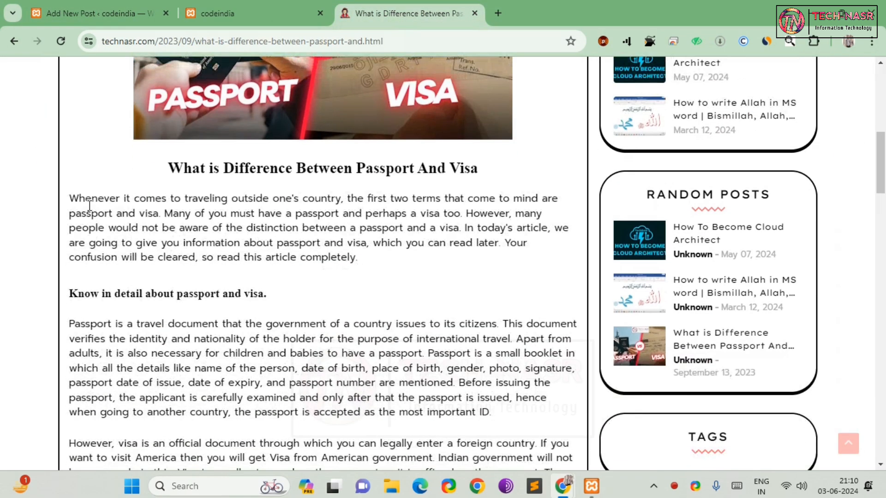
{"action": "left_click_drag", "start_coordinate": [74, 196], "coordinate": [484, 368]}
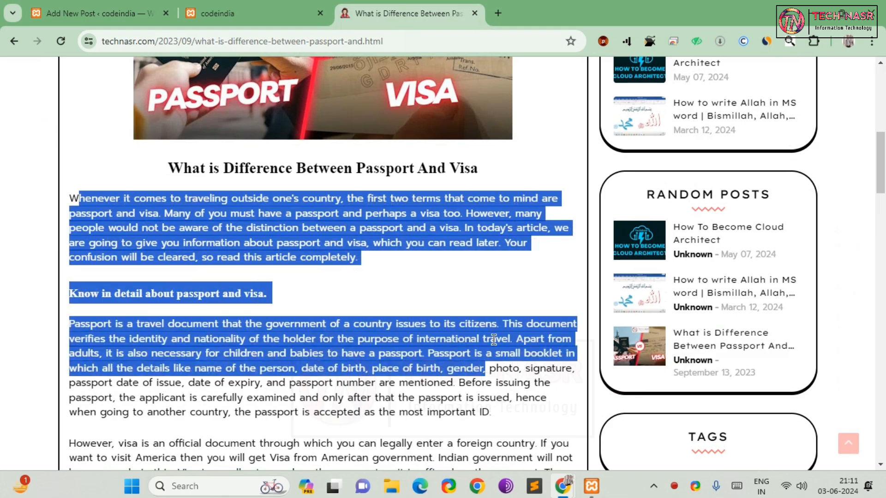
{"action": "scroll", "coordinate": [197, 269], "scroll_direction": "up", "scroll_amount": 6}
{"action": "scroll", "coordinate": [5, 113], "scroll_direction": "down", "scroll_amount": 7}
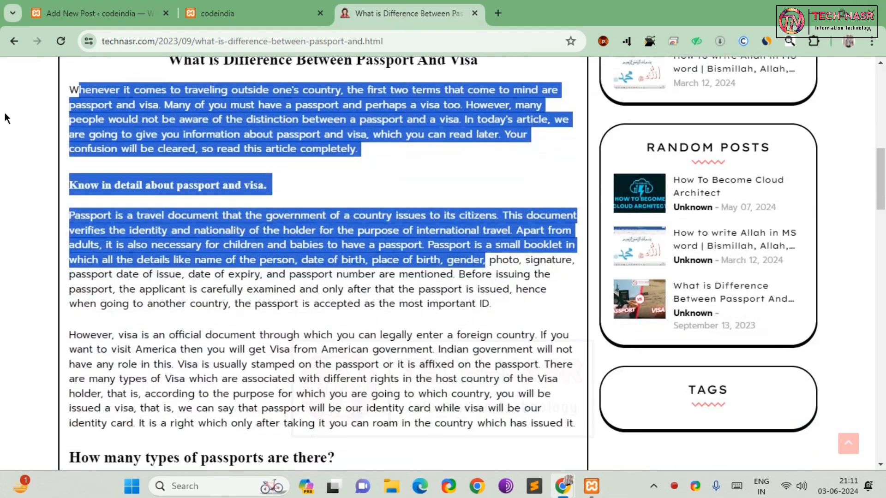
{"action": "left_click_drag", "start_coordinate": [73, 90], "coordinate": [275, 398]}
{"action": "key", "text": "ctrl+c"}
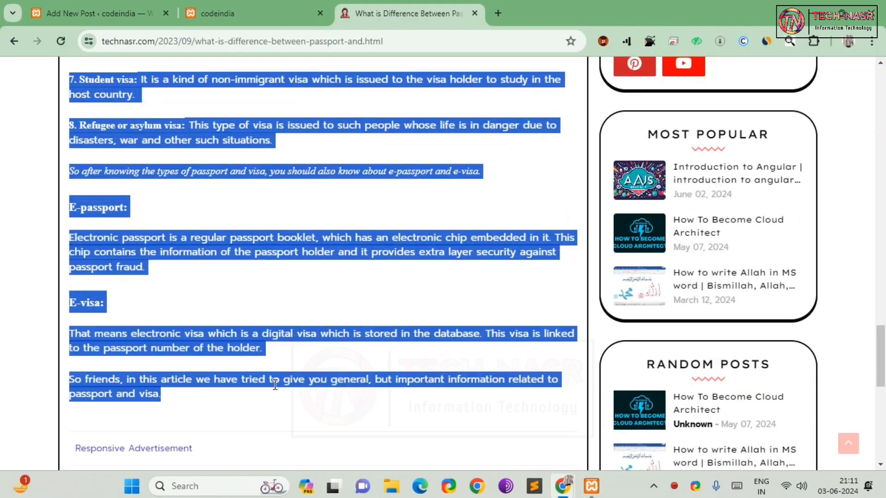
{"action": "key", "text": "ctrl+1"}
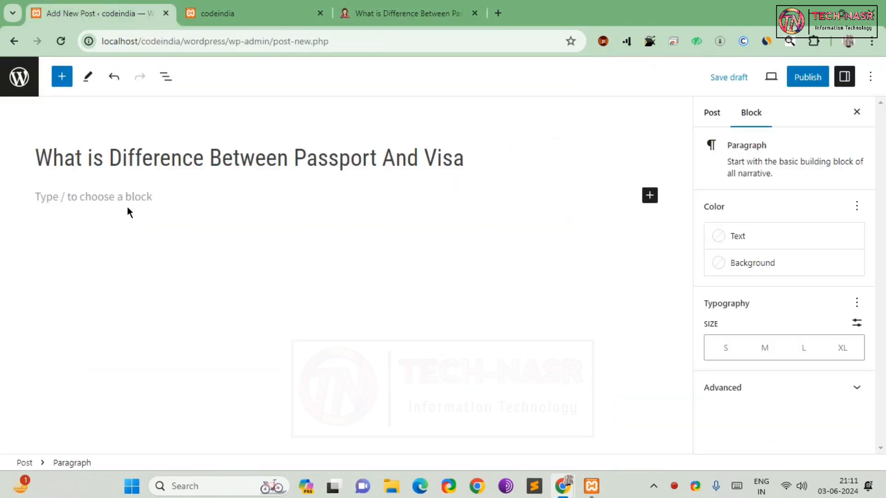
{"action": "key", "text": "ctrl+v"}
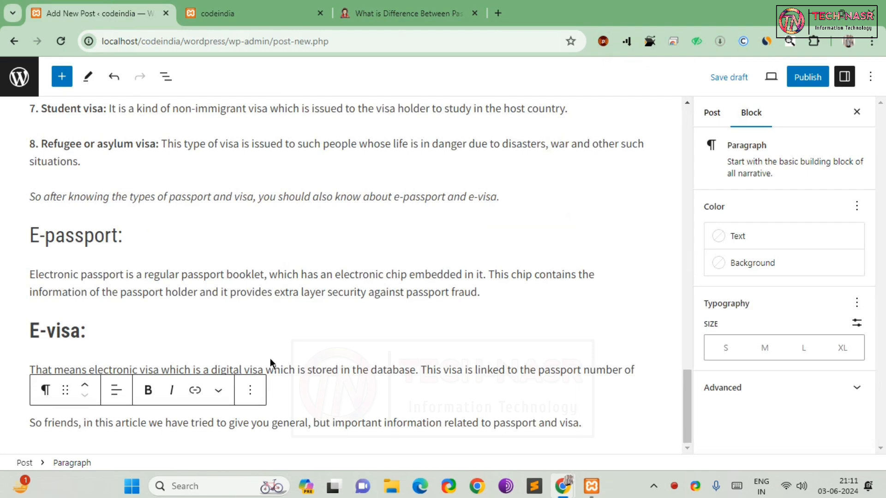
Look through the pasted article text in the post editor from its end back to its beginning.
{"action": "scroll", "coordinate": [270, 358], "scroll_direction": "up", "scroll_amount": 5}
{"action": "scroll", "coordinate": [254, 319], "scroll_direction": "down", "scroll_amount": 5}
{"action": "scroll", "coordinate": [276, 359], "scroll_direction": "up", "scroll_amount": 2}
{"action": "scroll", "coordinate": [92, 402], "scroll_direction": "down", "scroll_amount": 2}
{"action": "scroll", "coordinate": [280, 346], "scroll_direction": "up", "scroll_amount": 2}
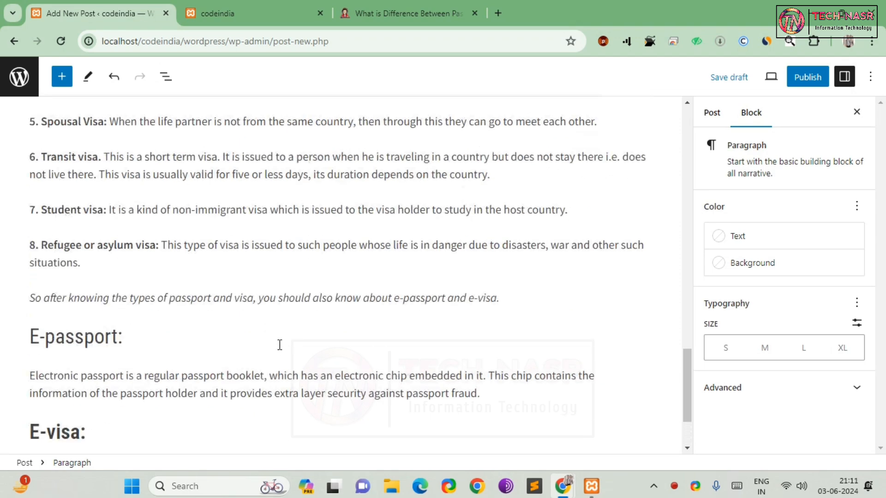
{"action": "scroll", "coordinate": [280, 345], "scroll_direction": "up", "scroll_amount": 15}
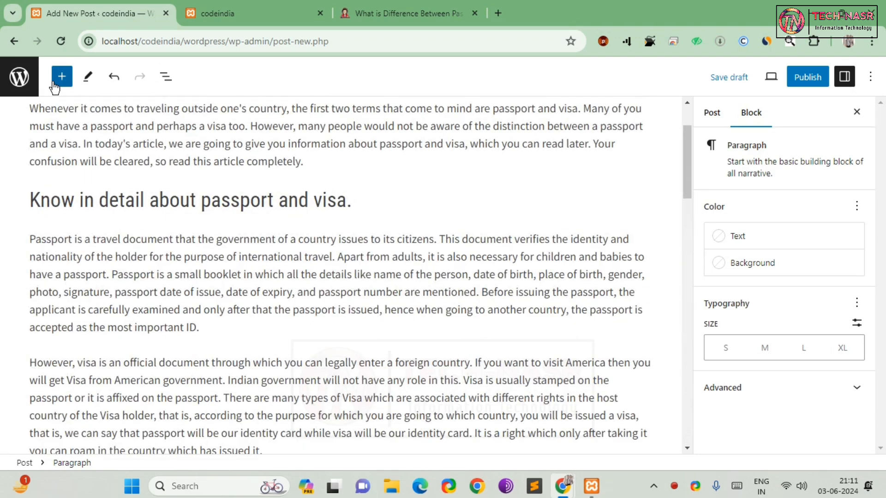
Browse the media and design blocks available for insertion, close the list and show the settings sidebar again.
{"action": "left_click", "coordinate": [55, 82]}
{"action": "scroll", "coordinate": [65, 323], "scroll_direction": "down", "scroll_amount": 5}
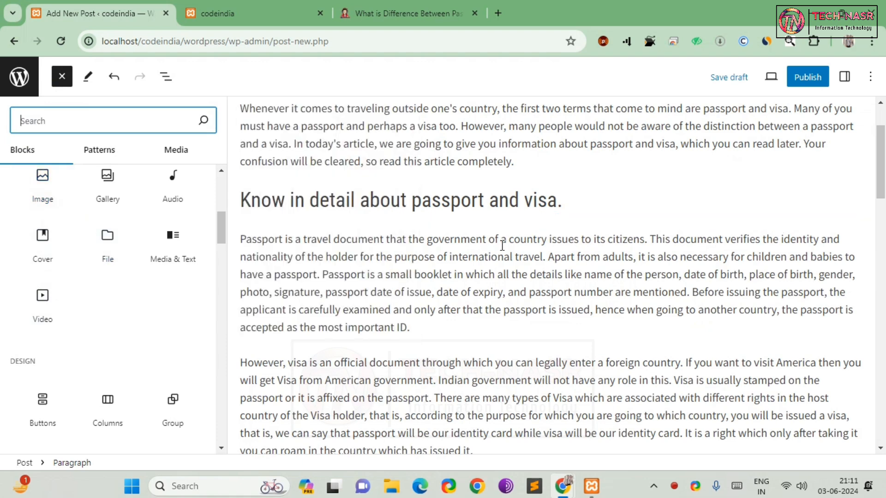
{"action": "mouse_move", "coordinate": [118, 196]}
{"action": "left_click", "coordinate": [61, 77]}
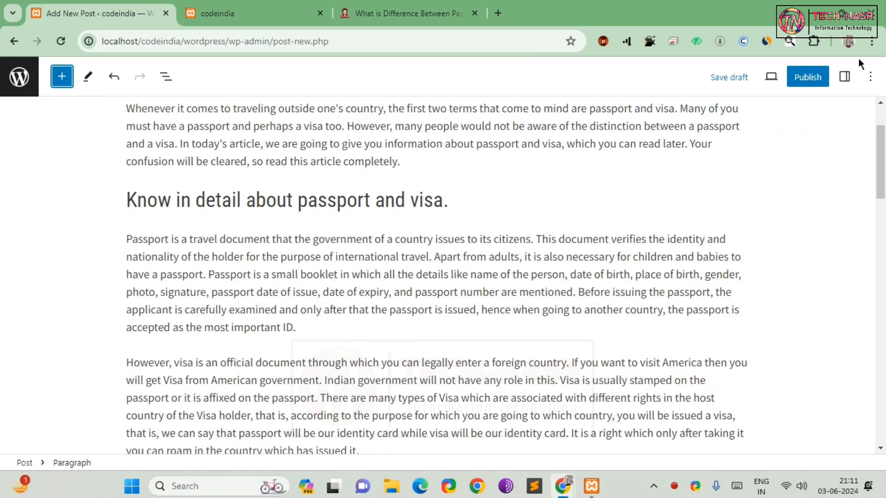
{"action": "left_click", "coordinate": [845, 76]}
{"action": "scroll", "coordinate": [212, 243], "scroll_direction": "up", "scroll_amount": 2}
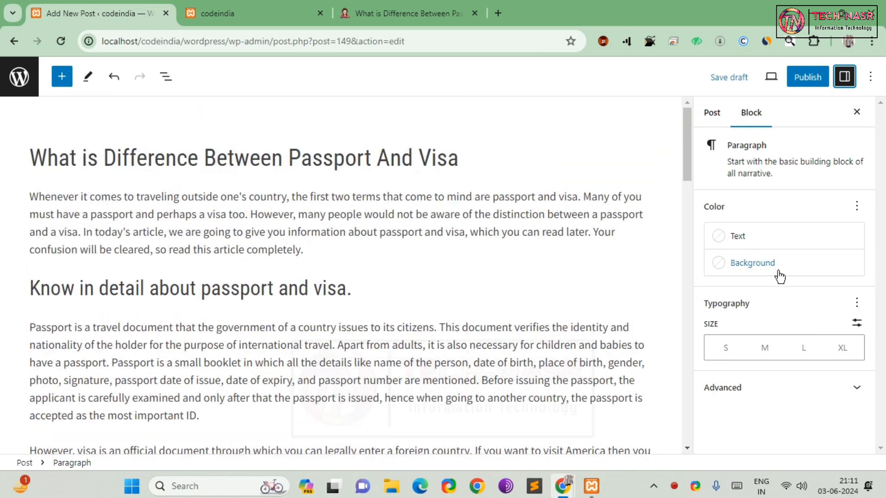
Assign the passport and visa post to the Cyber Security category and publish it immediately with public visibility.
{"action": "left_click", "coordinate": [712, 113]}
{"action": "scroll", "coordinate": [777, 300], "scroll_direction": "down", "scroll_amount": 7}
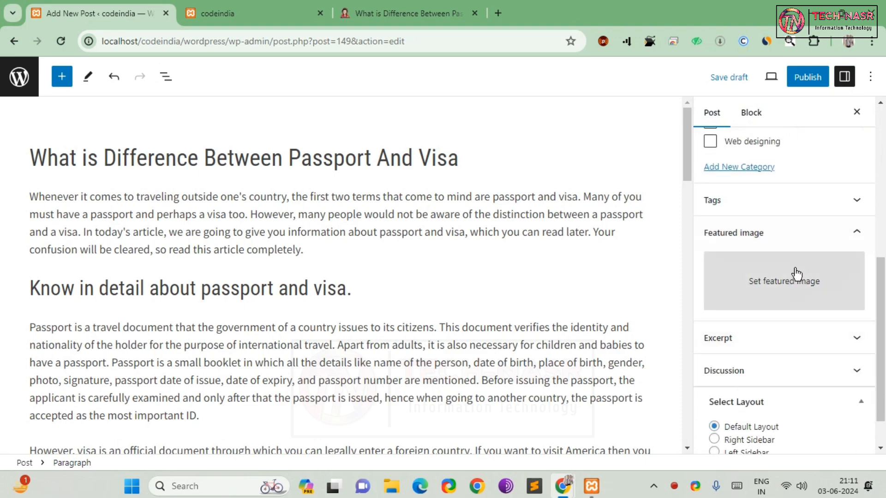
{"action": "scroll", "coordinate": [780, 309], "scroll_direction": "up", "scroll_amount": 3}
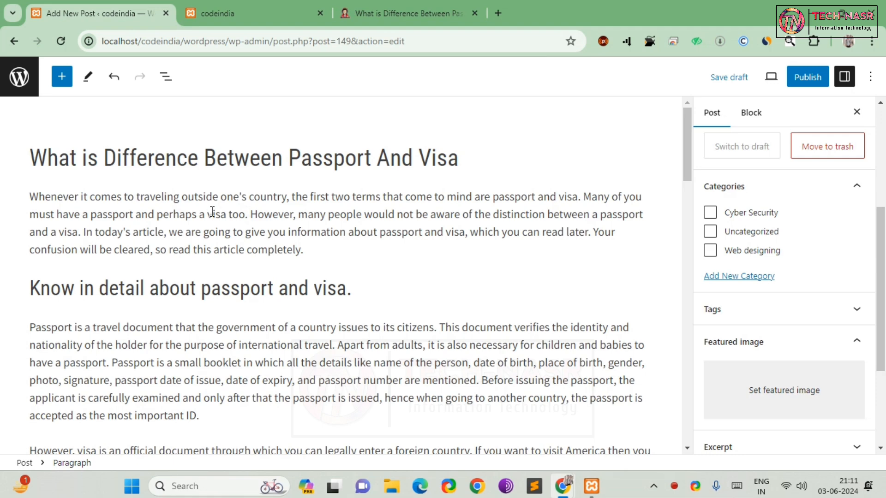
{"action": "scroll", "coordinate": [196, 198], "scroll_direction": "down", "scroll_amount": 1}
{"action": "scroll", "coordinate": [403, 282], "scroll_direction": "up", "scroll_amount": 1}
{"action": "left_click", "coordinate": [712, 215]}
{"action": "left_click", "coordinate": [808, 78]}
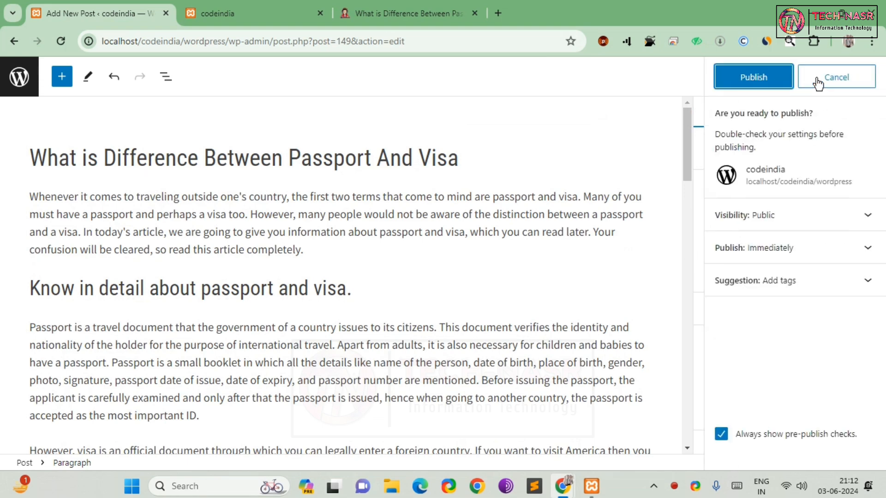
{"action": "left_click", "coordinate": [753, 81]}
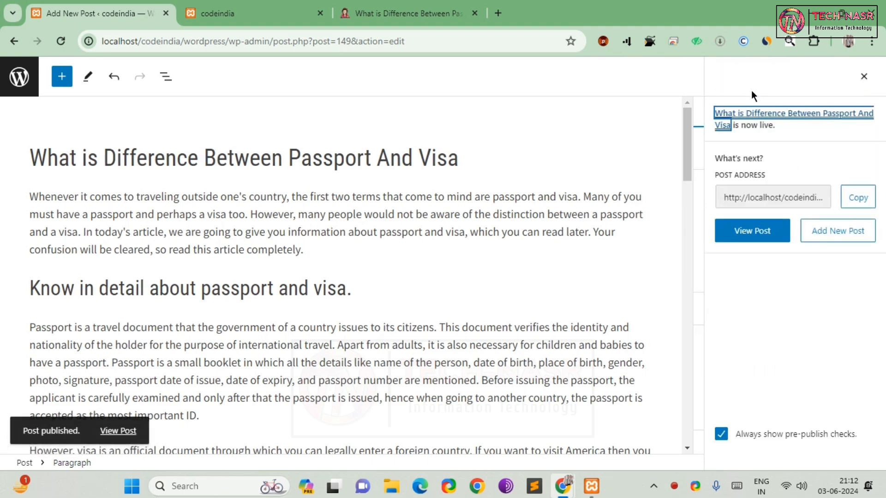
Reload the site's home page and view the Cyber Security category page from the main navigation.
{"action": "left_click", "coordinate": [256, 13]}
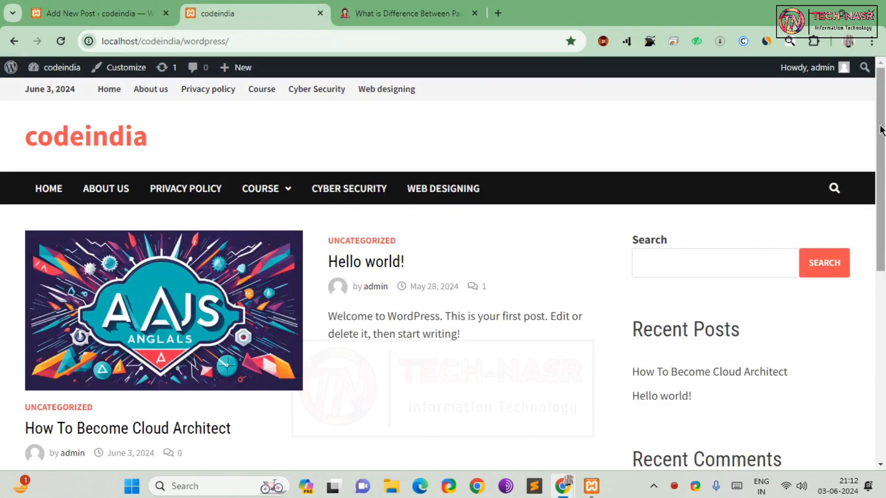
{"action": "left_click", "coordinate": [58, 41]}
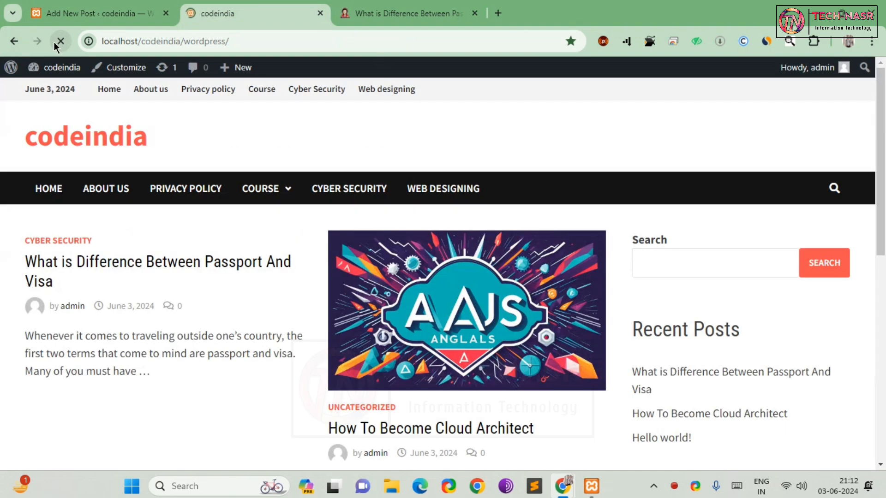
{"action": "left_click", "coordinate": [350, 191]}
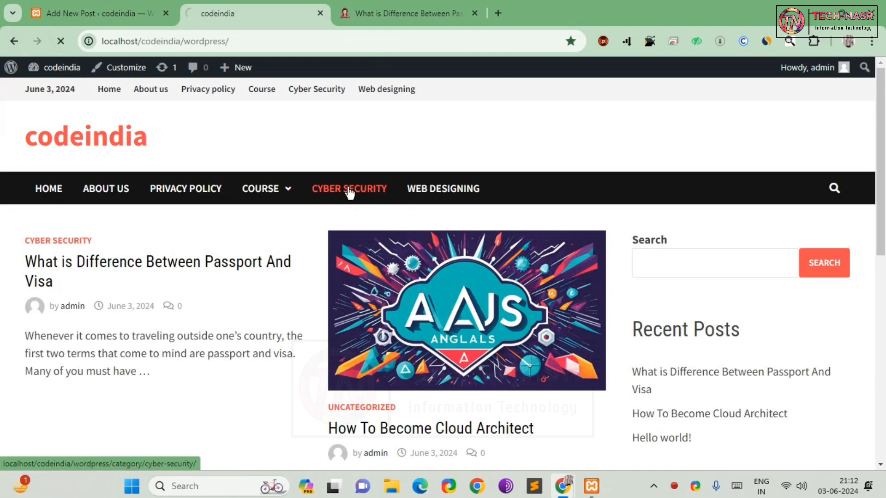
{"action": "scroll", "coordinate": [315, 234], "scroll_direction": "down", "scroll_amount": 2}
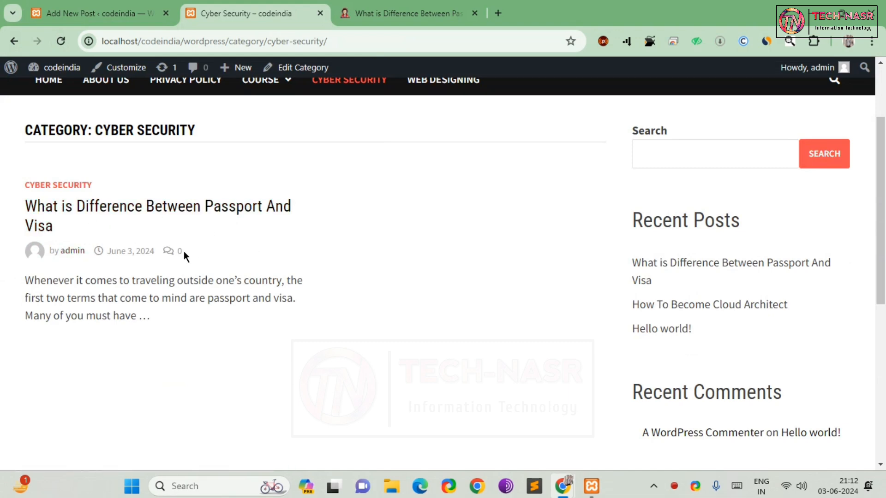
Open the "What is Difference Between Passport And Visa" post from the category listing and look through its article text.
{"action": "left_click", "coordinate": [162, 213]}
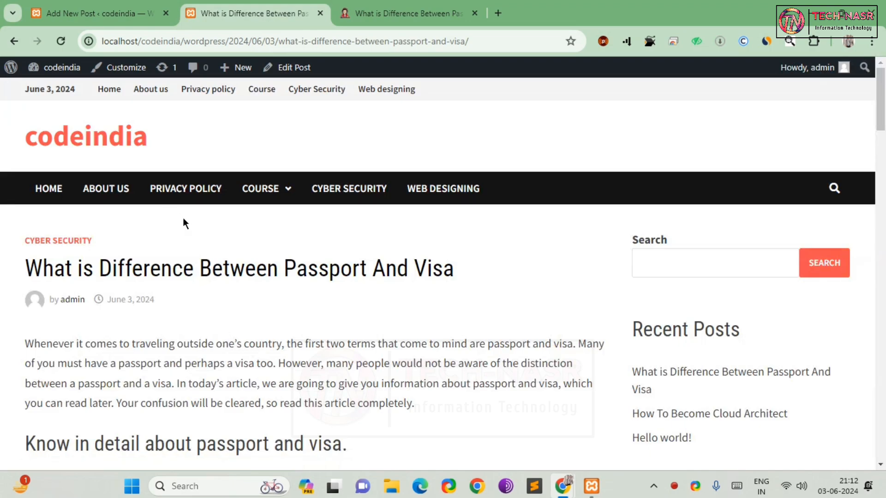
{"action": "scroll", "coordinate": [182, 217], "scroll_direction": "down", "scroll_amount": 2}
{"action": "scroll", "coordinate": [186, 224], "scroll_direction": "down", "scroll_amount": 20}
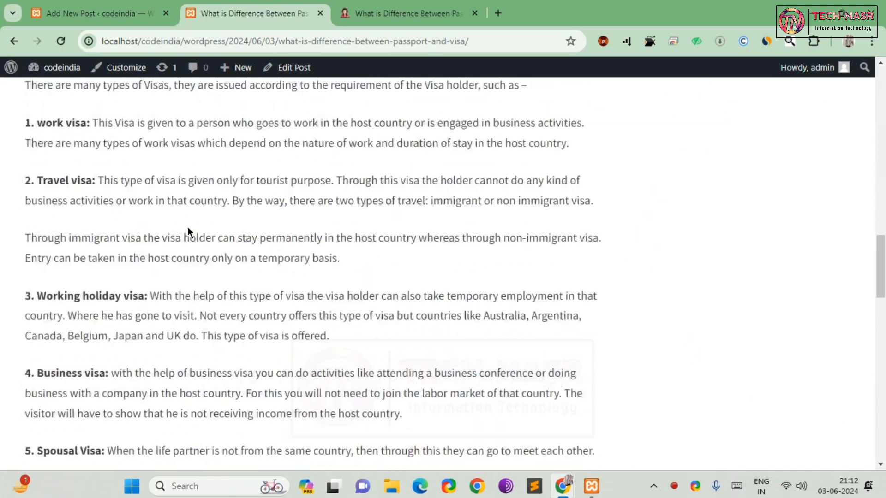
{"action": "scroll", "coordinate": [187, 227], "scroll_direction": "up", "scroll_amount": 3}
{"action": "scroll", "coordinate": [188, 226], "scroll_direction": "up", "scroll_amount": 15}
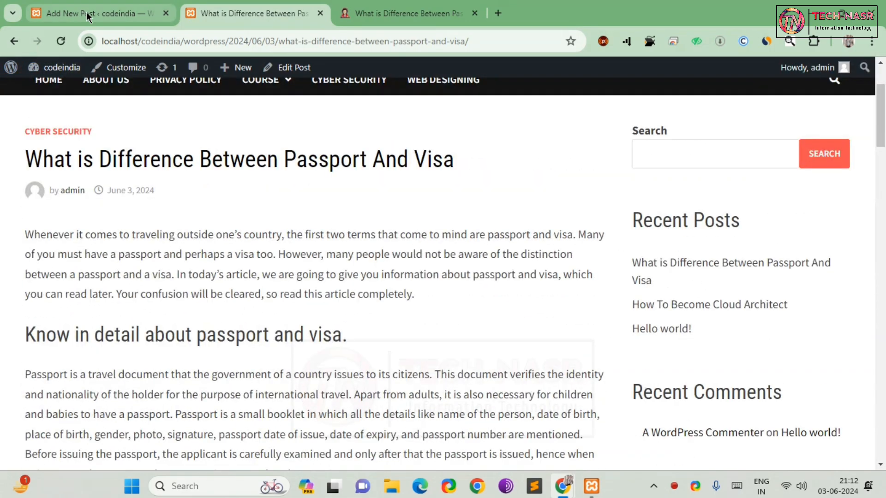
Return through the Cyber Security category page to the site's home page and examine its posts and navigation entries.
{"action": "left_click", "coordinate": [87, 13]}
{"action": "left_click", "coordinate": [222, 13]}
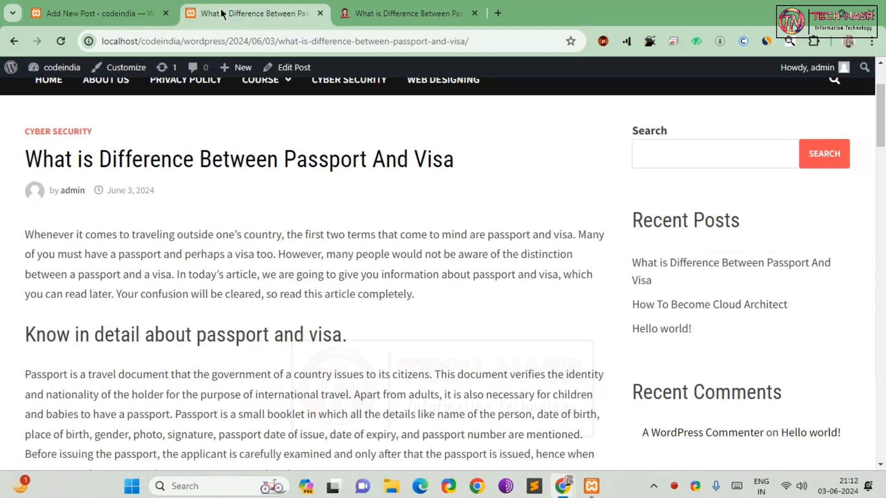
{"action": "left_click", "coordinate": [14, 41]}
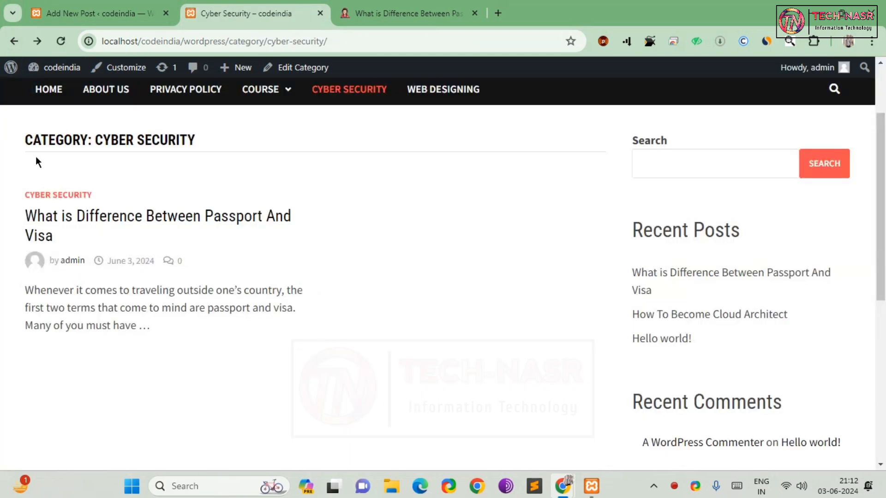
{"action": "scroll", "coordinate": [38, 162], "scroll_direction": "up", "scroll_amount": 2}
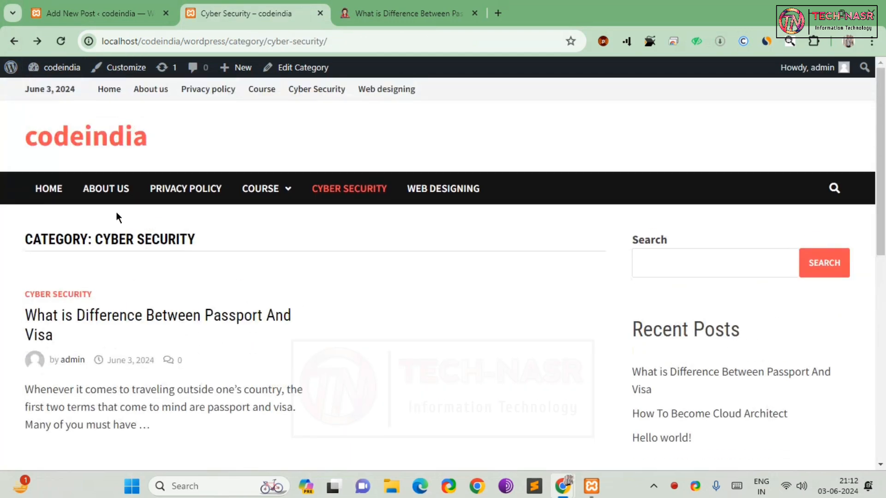
{"action": "left_click", "coordinate": [14, 41]}
{"action": "scroll", "coordinate": [439, 300], "scroll_direction": "down", "scroll_amount": 2}
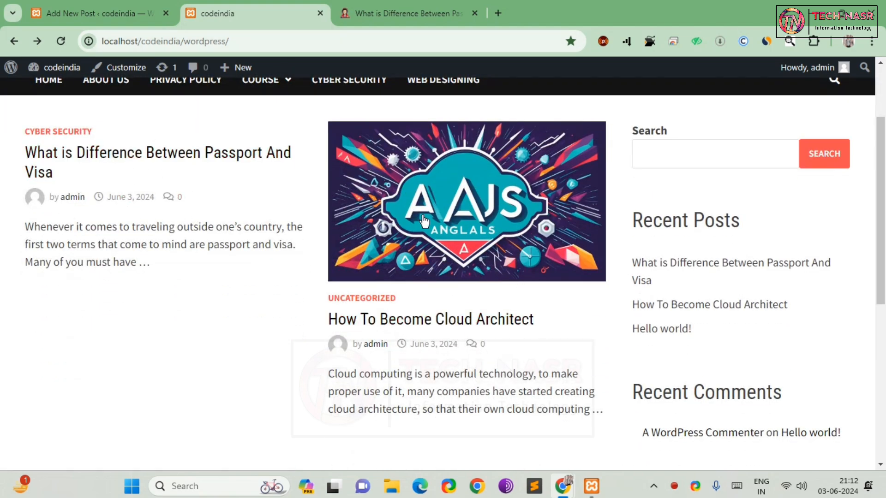
{"action": "scroll", "coordinate": [424, 222], "scroll_direction": "up", "scroll_amount": 2}
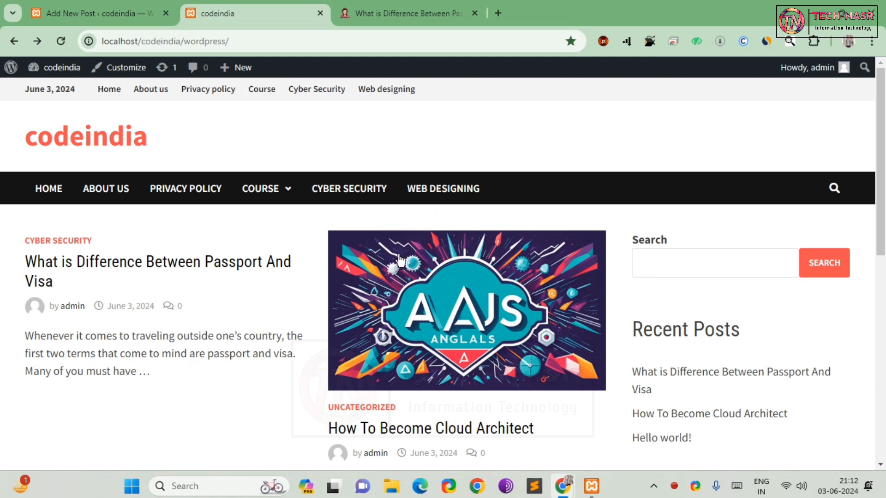
{"action": "mouse_move", "coordinate": [277, 189]}
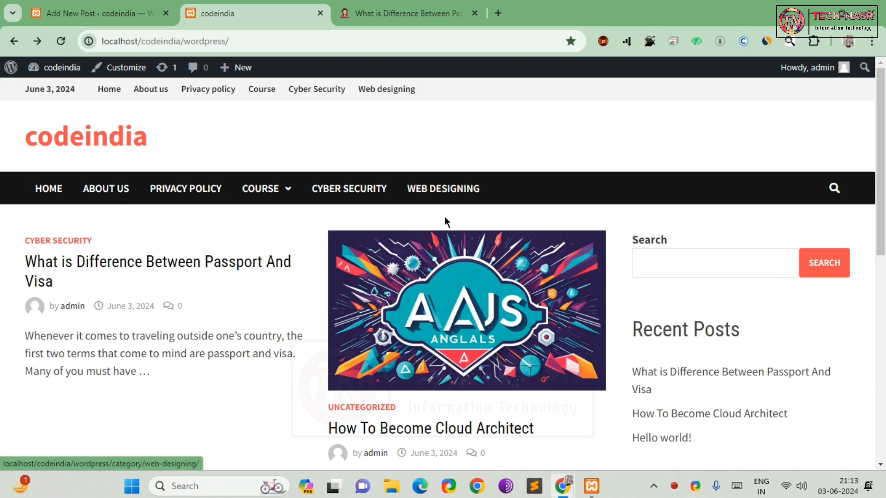
Go to the post categories in the site administration and add a category named Front End under the parent Web designing.
{"action": "left_click", "coordinate": [90, 13]}
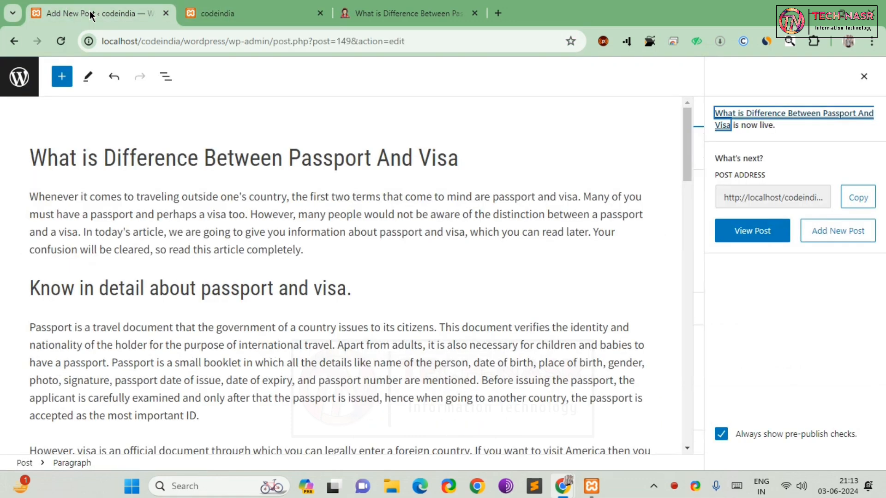
{"action": "left_click", "coordinate": [14, 43]}
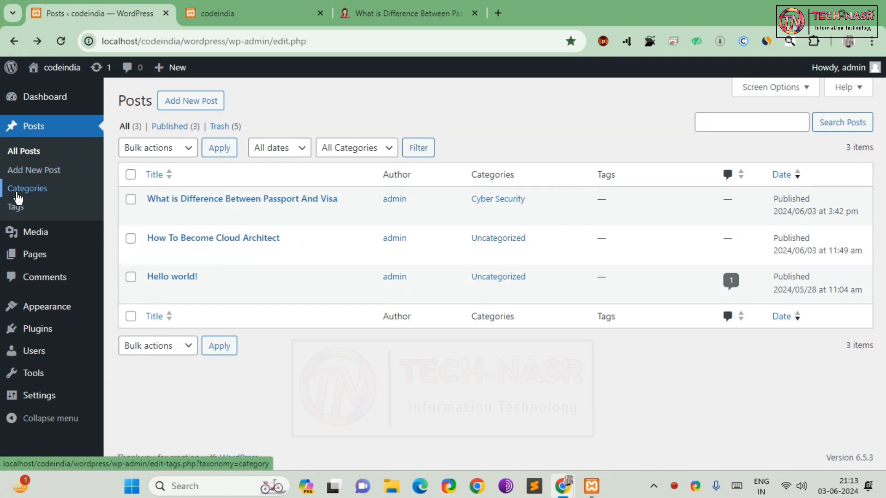
{"action": "left_click", "coordinate": [36, 196]}
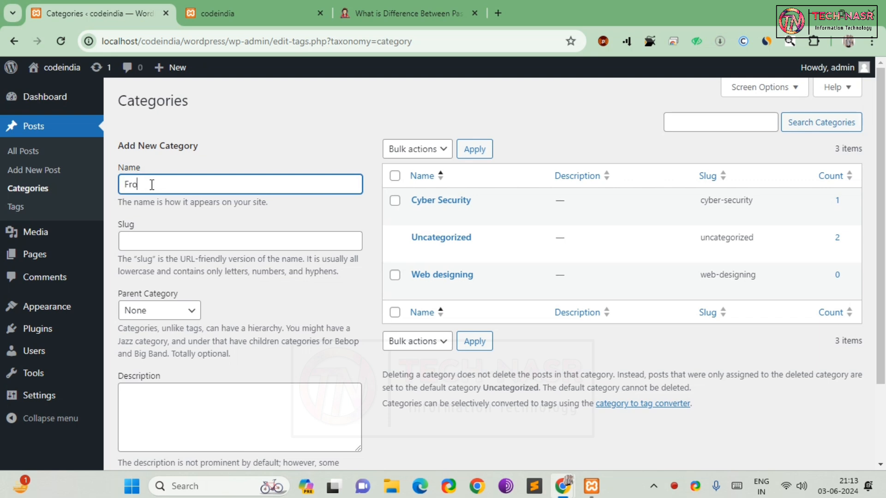
{"action": "type", "text": "End"}
{"action": "left_click", "coordinate": [183, 240]}
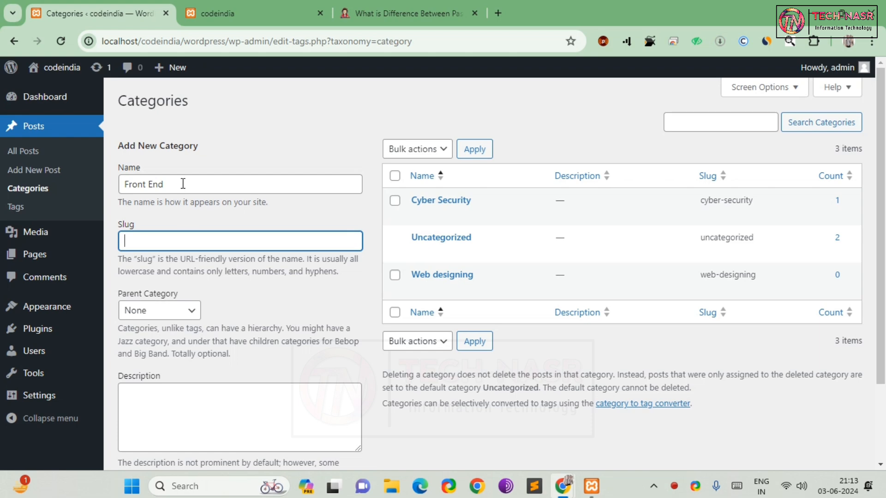
{"action": "scroll", "coordinate": [181, 329], "scroll_direction": "down", "scroll_amount": 2}
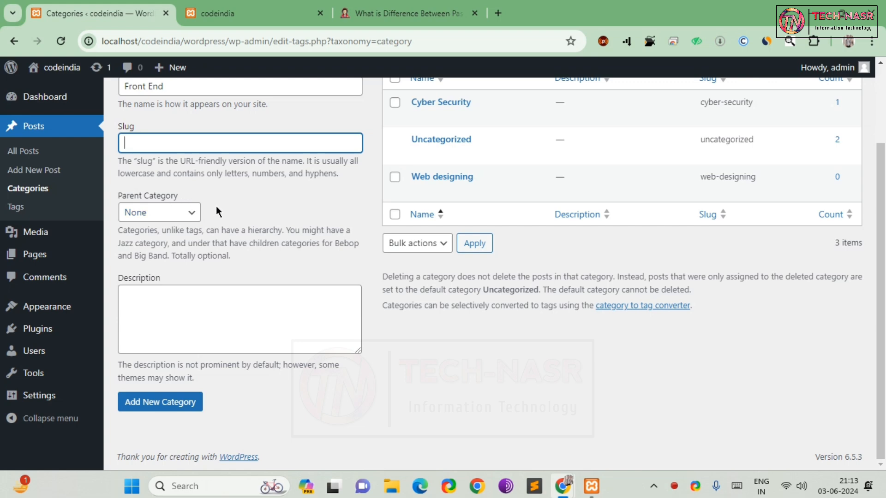
{"action": "scroll", "coordinate": [216, 211], "scroll_direction": "up", "scroll_amount": 2}
{"action": "left_click", "coordinate": [155, 312]}
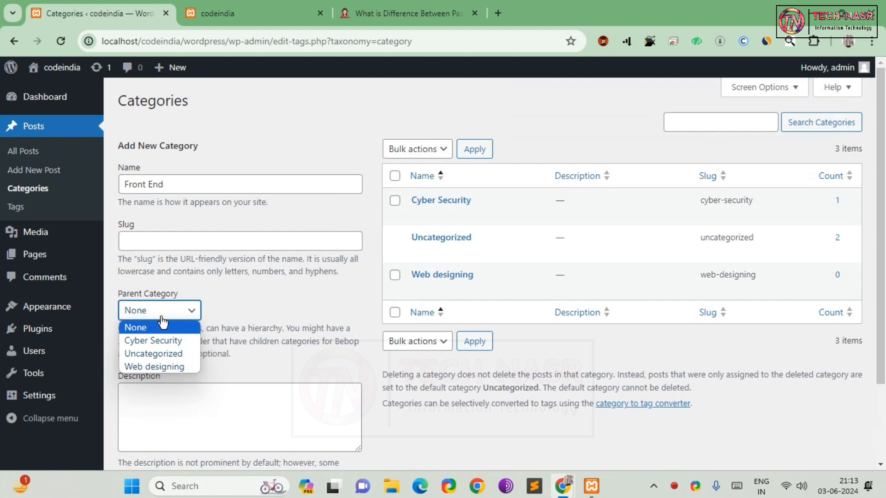
{"action": "left_click", "coordinate": [152, 367]}
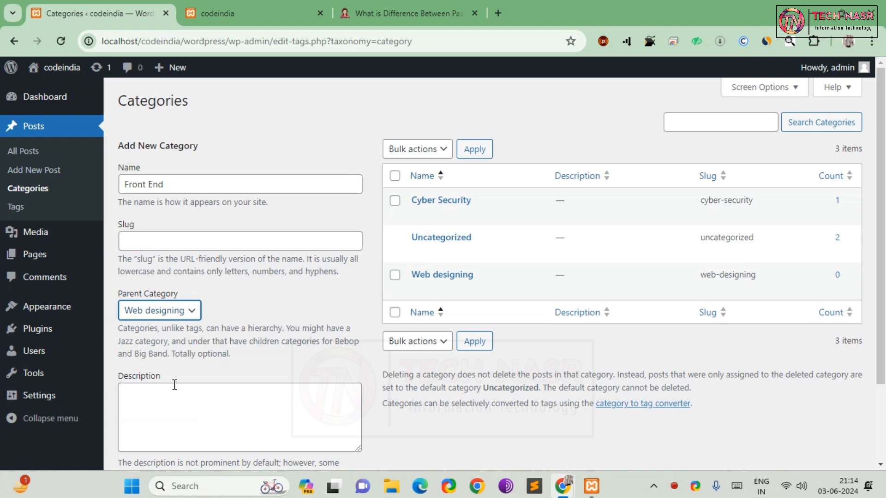
{"action": "scroll", "coordinate": [175, 385], "scroll_direction": "down", "scroll_amount": 2}
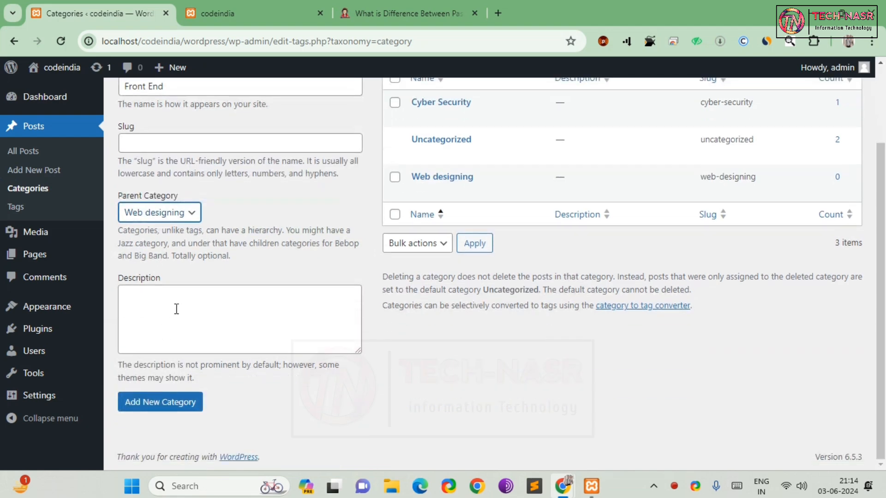
{"action": "left_click", "coordinate": [169, 406]}
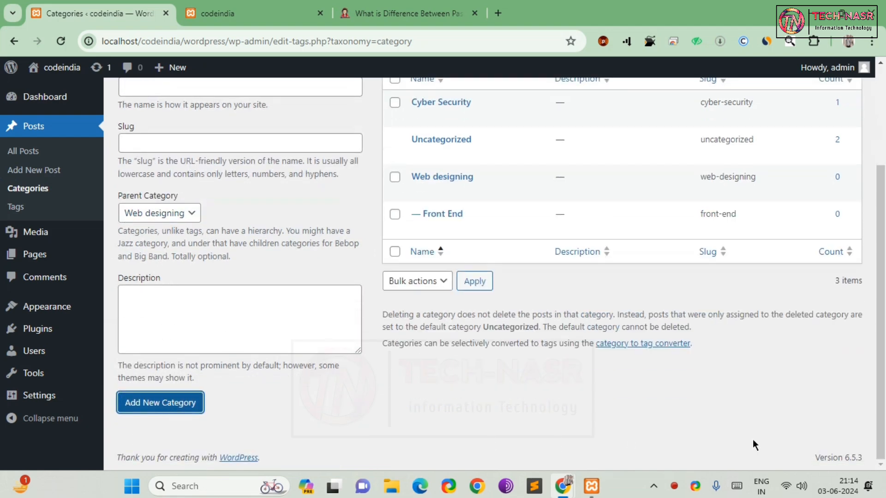
Add another category named Back End with Web designing as its parent category.
{"action": "scroll", "coordinate": [574, 375], "scroll_direction": "up", "scroll_amount": 2}
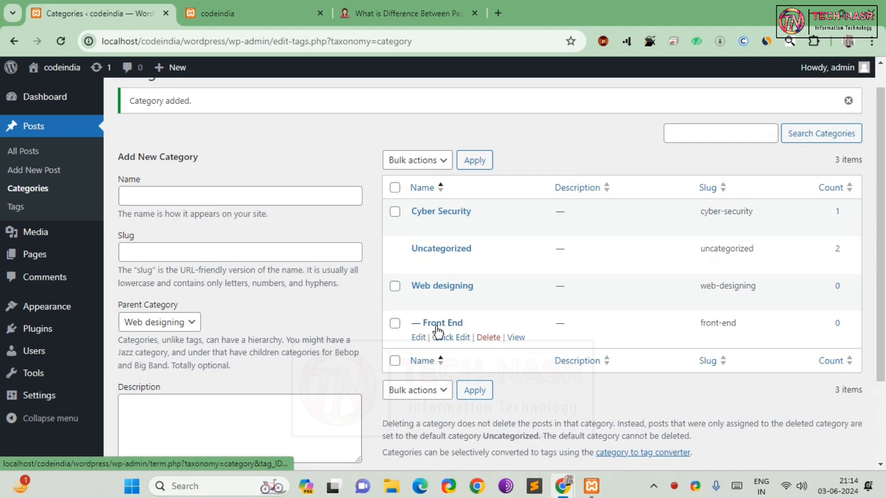
{"action": "left_click", "coordinate": [194, 196]}
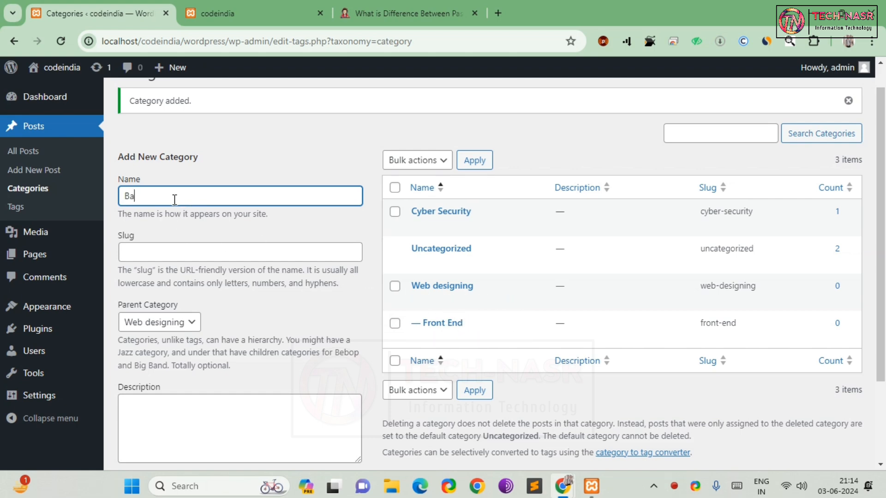
{"action": "type", "text": "ck End"}
{"action": "left_click", "coordinate": [145, 326]}
{"action": "left_click", "coordinate": [151, 378]}
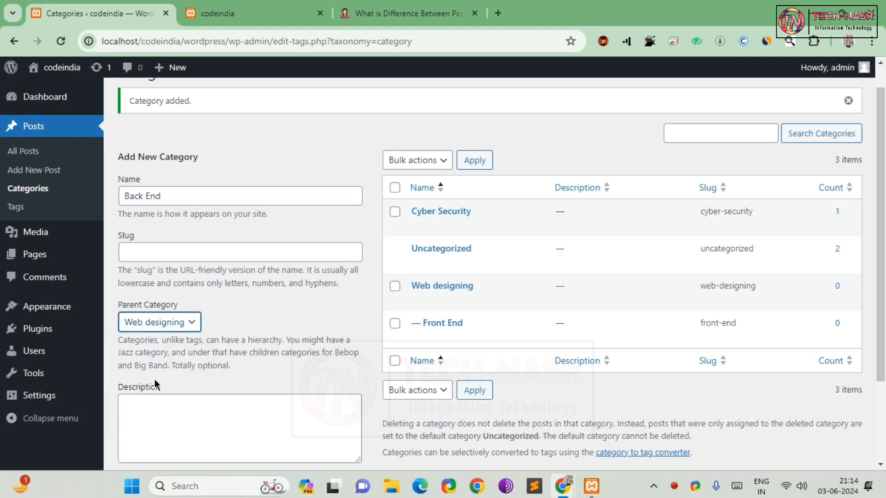
{"action": "scroll", "coordinate": [185, 383], "scroll_direction": "down", "scroll_amount": 2}
{"action": "left_click", "coordinate": [160, 403]}
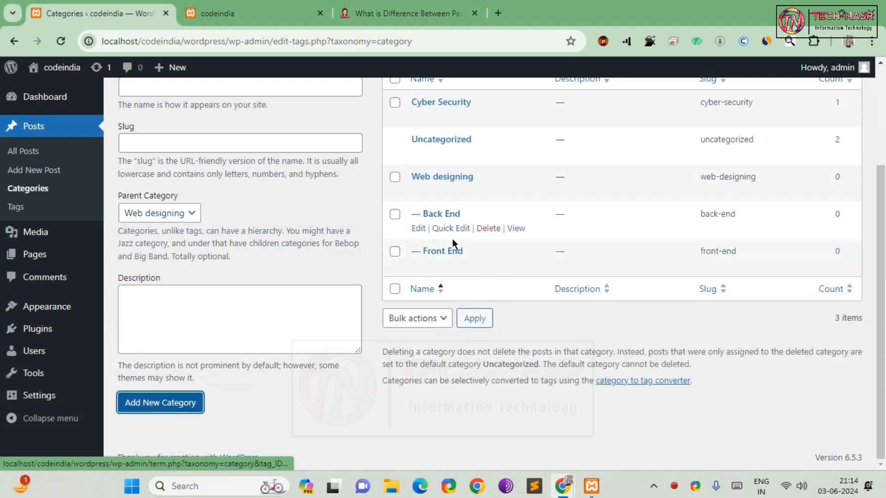
Open the site's menu editor in the administration and review the structure of the menu named top.
{"action": "scroll", "coordinate": [452, 235], "scroll_direction": "up", "scroll_amount": 2}
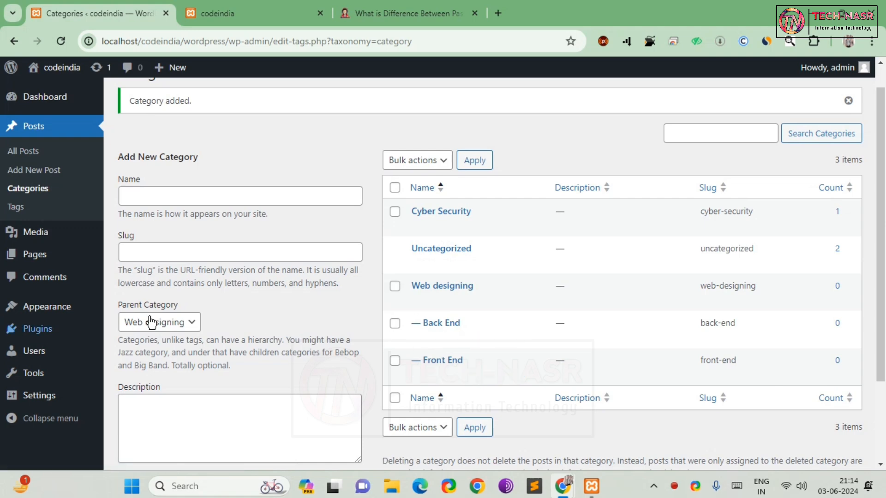
{"action": "scroll", "coordinate": [151, 322], "scroll_direction": "down", "scroll_amount": 2}
{"action": "mouse_move", "coordinate": [41, 312]}
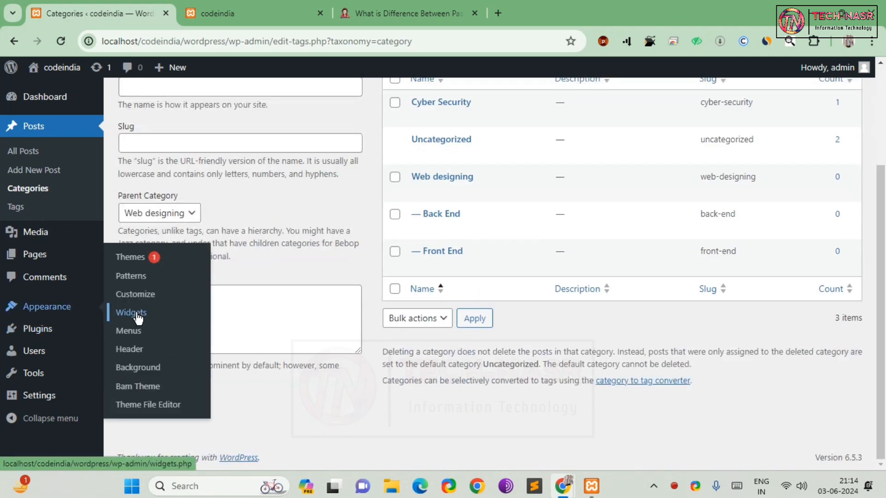
{"action": "left_click", "coordinate": [138, 333]}
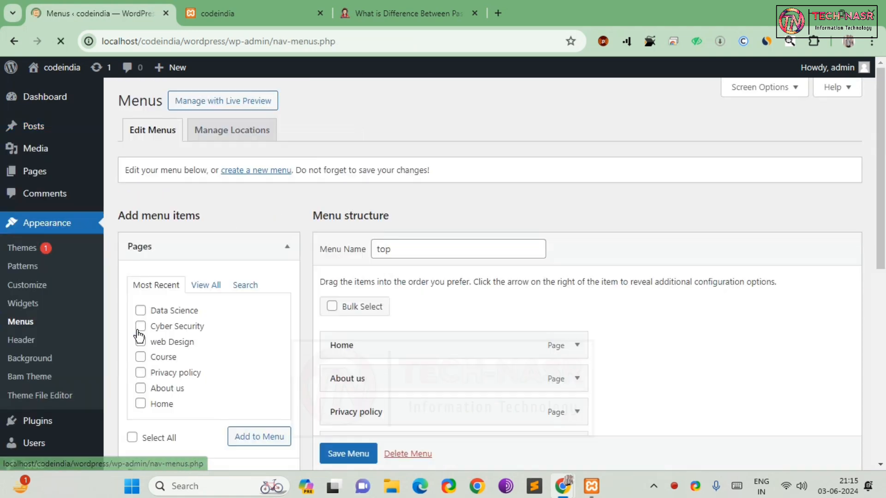
{"action": "scroll", "coordinate": [345, 317], "scroll_direction": "down", "scroll_amount": 6}
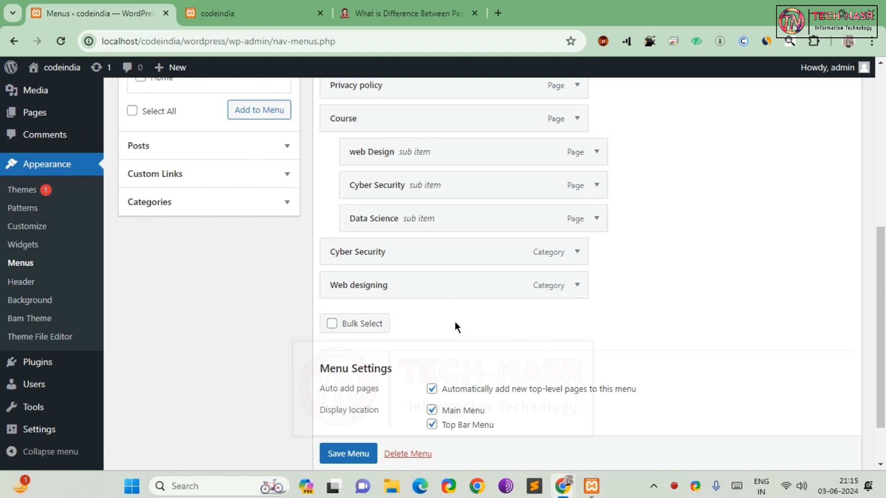
{"action": "scroll", "coordinate": [453, 323], "scroll_direction": "up", "scroll_amount": 2}
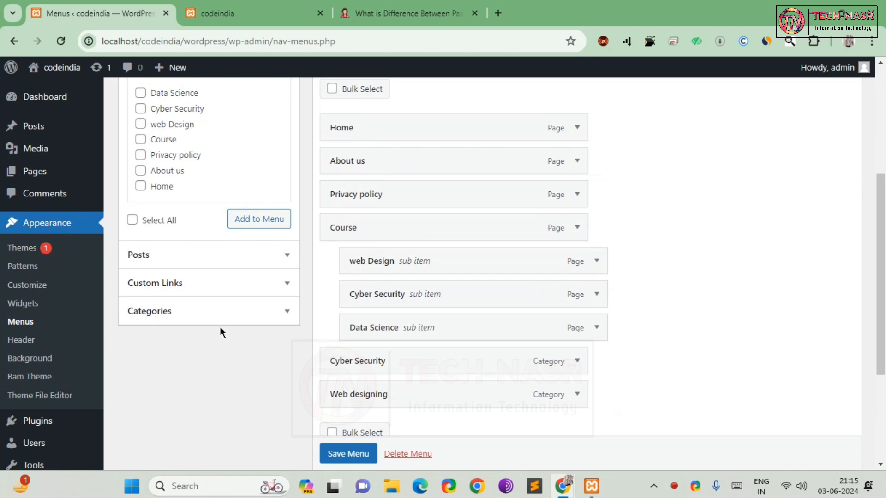
Add the Front End and Back End categories to the top menu and save the menu.
{"action": "left_click", "coordinate": [157, 313]}
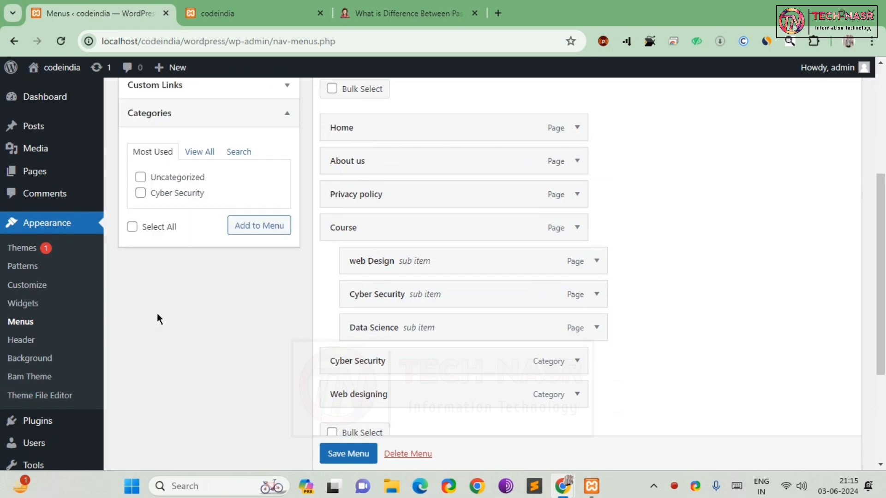
{"action": "scroll", "coordinate": [191, 268], "scroll_direction": "up", "scroll_amount": 2}
{"action": "left_click", "coordinate": [199, 263]}
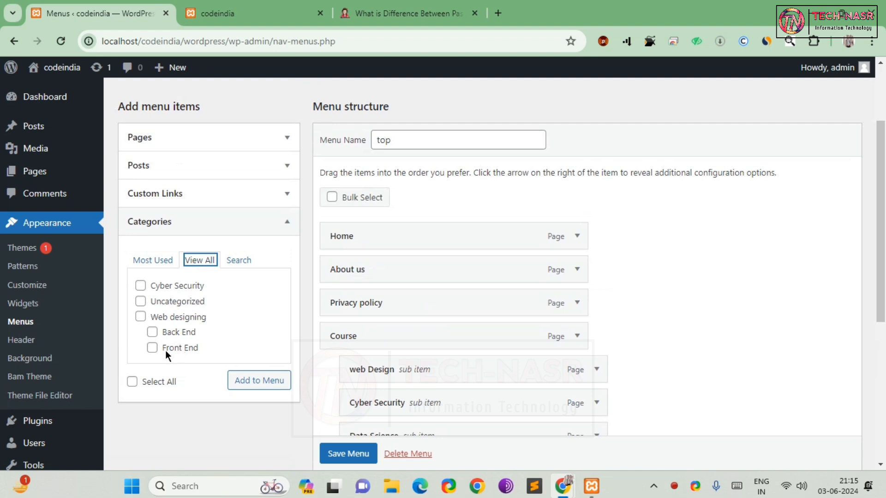
{"action": "left_click", "coordinate": [152, 348]}
{"action": "left_click", "coordinate": [153, 332]}
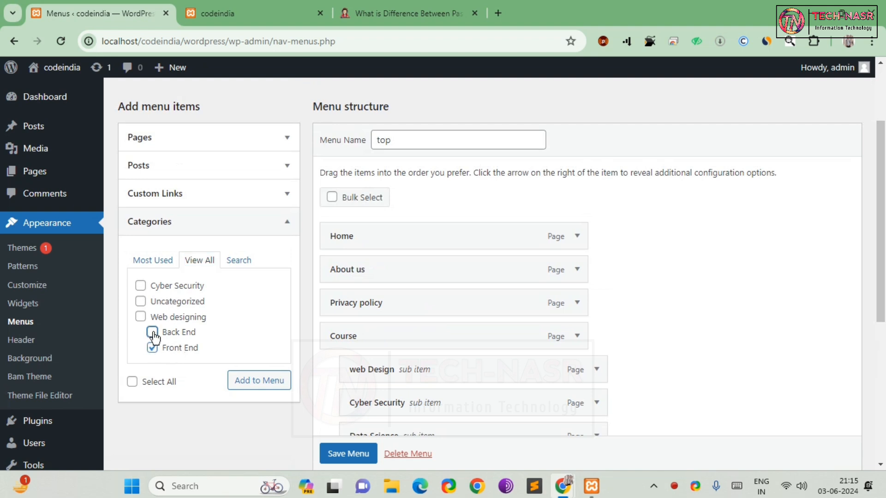
{"action": "left_click", "coordinate": [264, 383]}
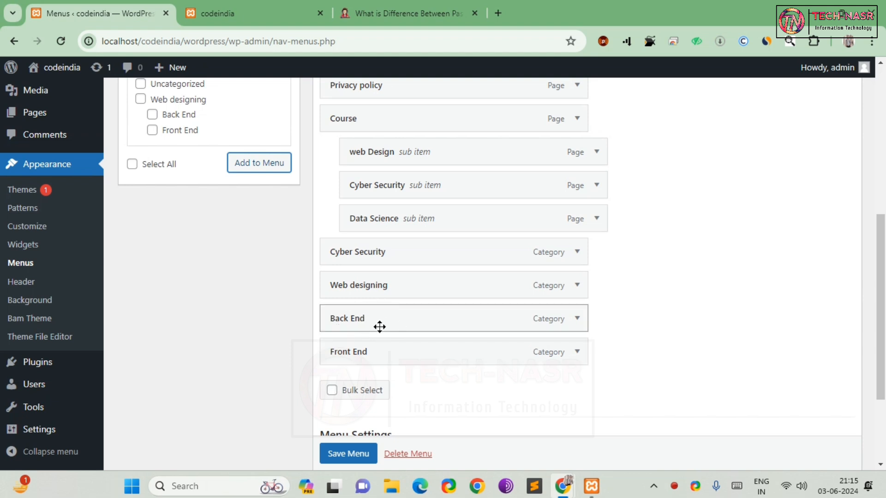
{"action": "scroll", "coordinate": [379, 420], "scroll_direction": "down", "scroll_amount": 3}
{"action": "left_click", "coordinate": [354, 421]}
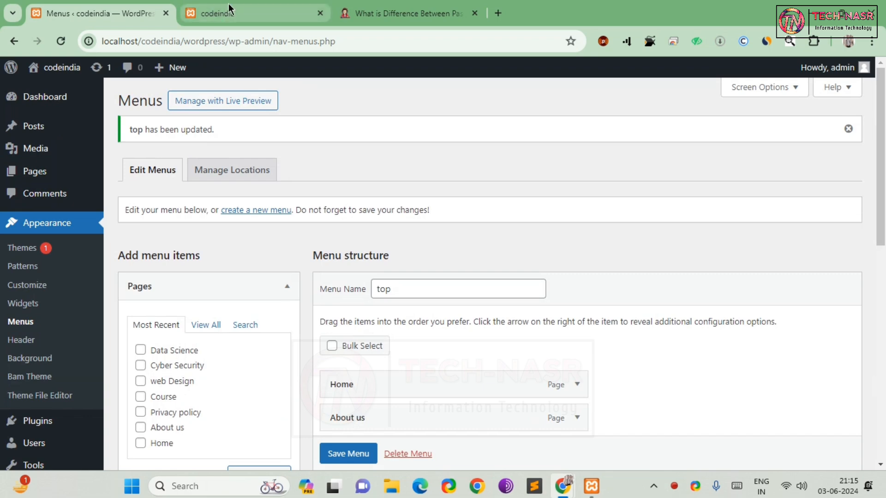
Reload the site's home page and examine the category entries in its navigation bar.
{"action": "left_click", "coordinate": [231, 13]}
{"action": "left_click", "coordinate": [61, 41]}
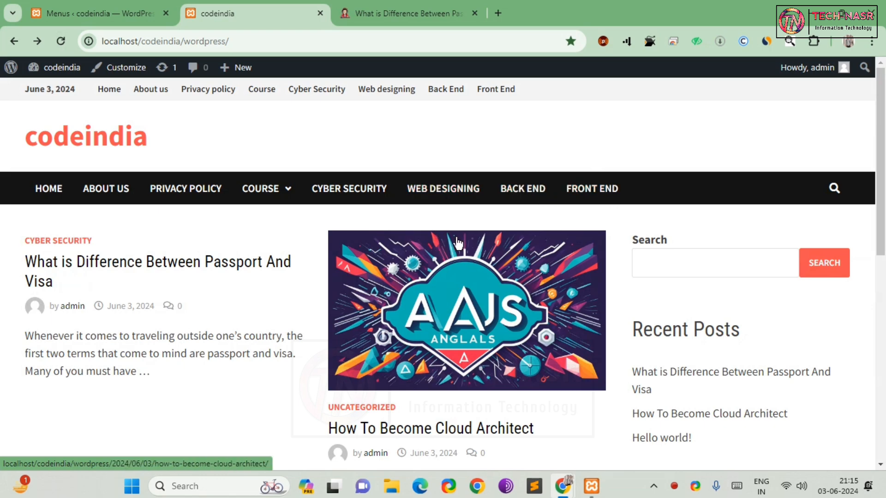
{"action": "mouse_move", "coordinate": [285, 191]}
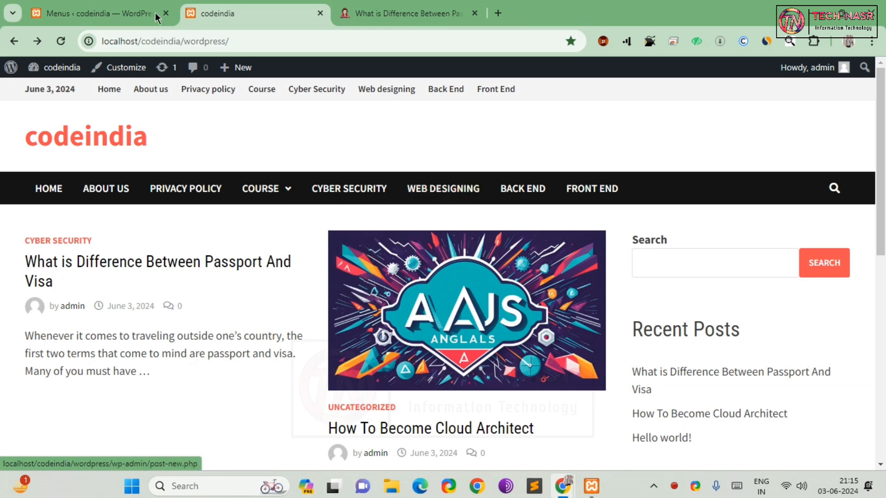
Nest Back End and Front End as sub items under Web designing in the top menu, and save the menu.
{"action": "left_click", "coordinate": [118, 14]}
{"action": "scroll", "coordinate": [330, 219], "scroll_direction": "down", "scroll_amount": 7}
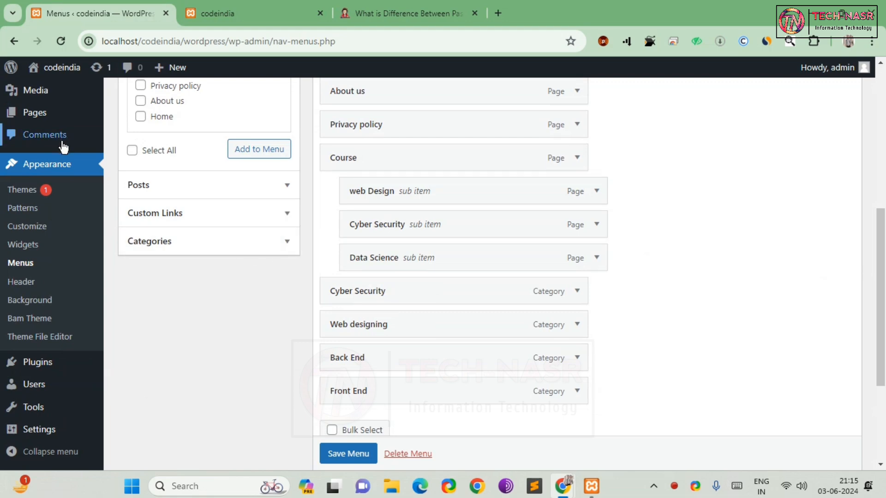
{"action": "scroll", "coordinate": [461, 265], "scroll_direction": "down", "scroll_amount": 2}
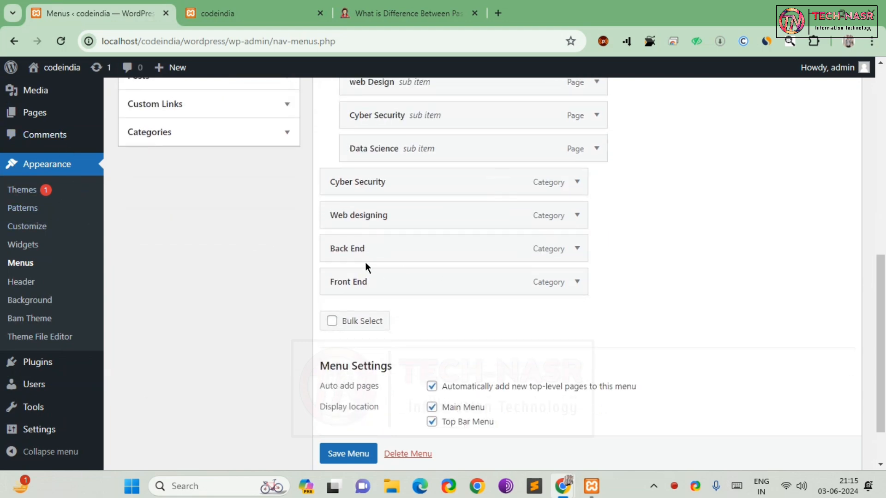
{"action": "left_click_drag", "start_coordinate": [366, 255], "coordinate": [396, 294]}
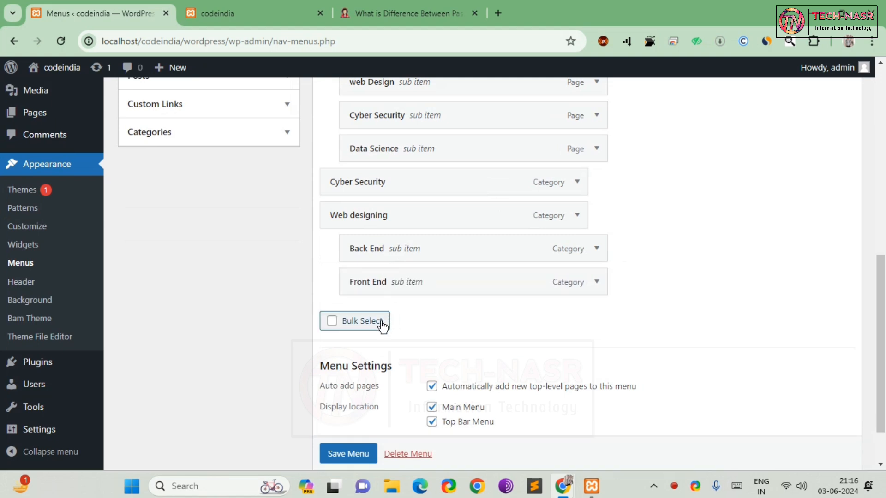
{"action": "scroll", "coordinate": [382, 325], "scroll_direction": "down", "scroll_amount": 2}
{"action": "left_click", "coordinate": [354, 400]}
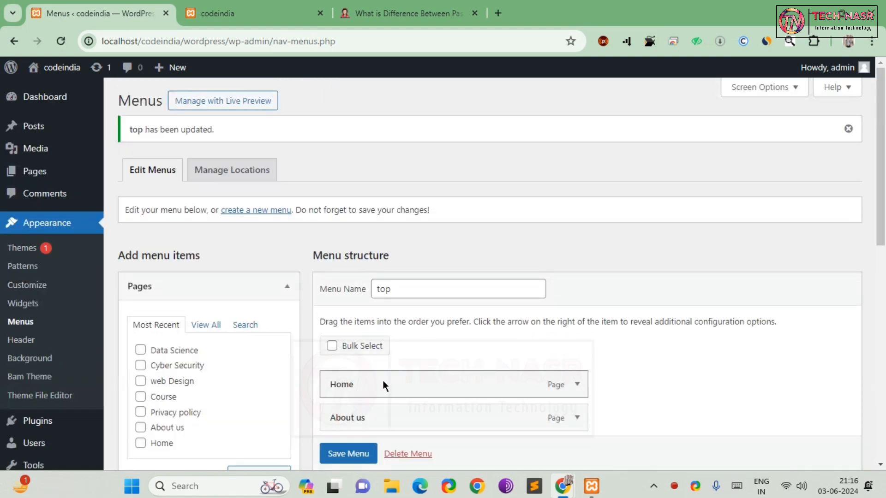
Reload the home page and inspect the submenu of the Web designing navigation entry.
{"action": "left_click", "coordinate": [239, 8]}
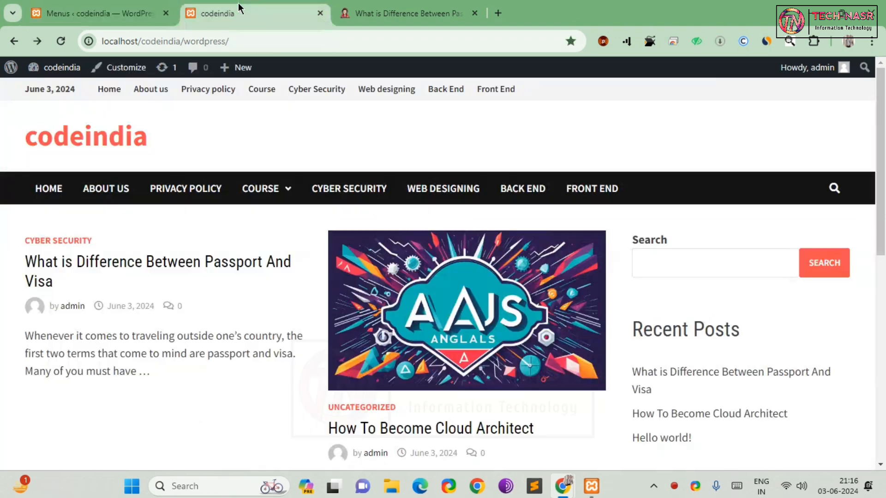
{"action": "left_click", "coordinate": [61, 41]}
{"action": "mouse_move", "coordinate": [458, 205]}
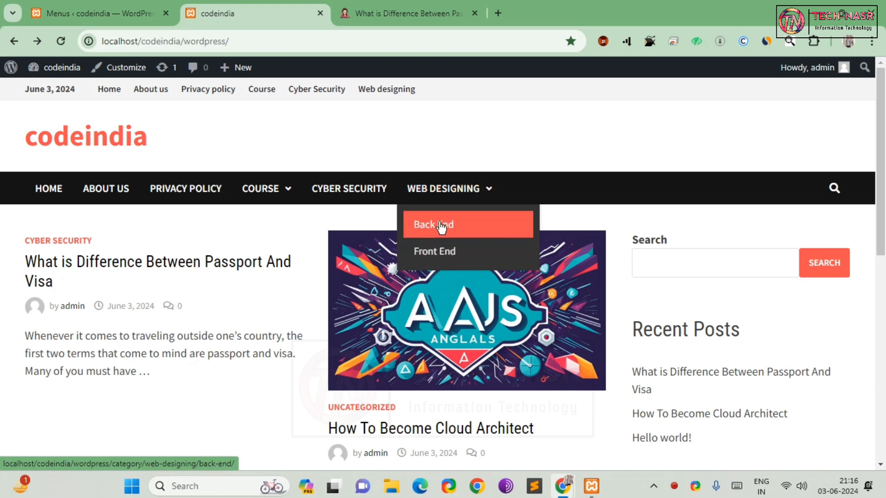
Try to move the Front End sub item above Back End under Web designing, and save the menu.
{"action": "left_click", "coordinate": [77, 14]}
{"action": "scroll", "coordinate": [424, 300], "scroll_direction": "down", "scroll_amount": 10}
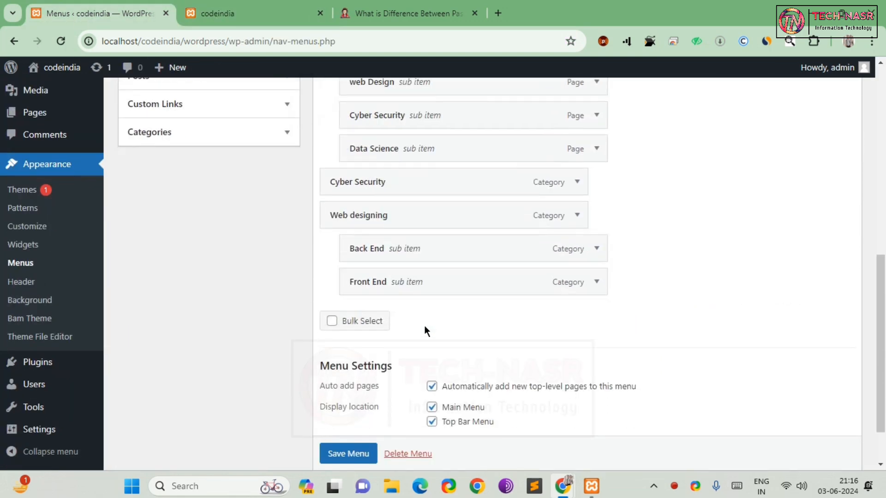
{"action": "left_click_drag", "start_coordinate": [445, 291], "coordinate": [427, 282]}
{"action": "scroll", "coordinate": [428, 323], "scroll_direction": "down", "scroll_amount": 3}
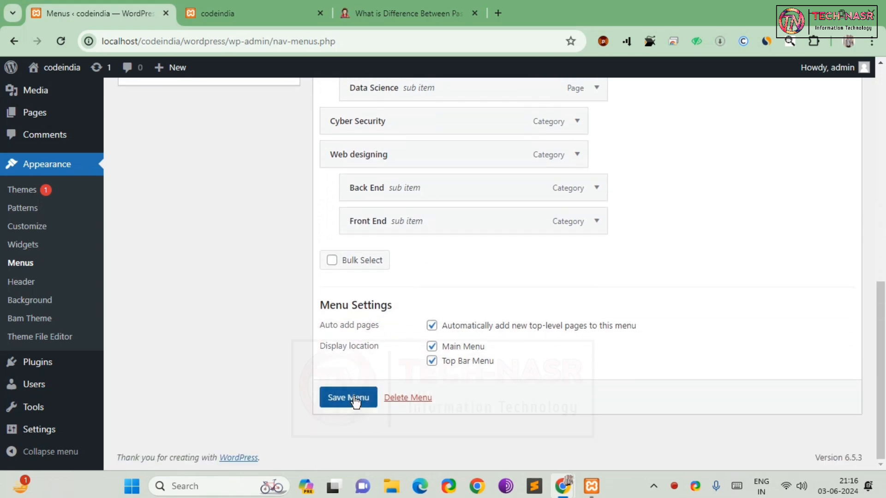
{"action": "left_click", "coordinate": [353, 396]}
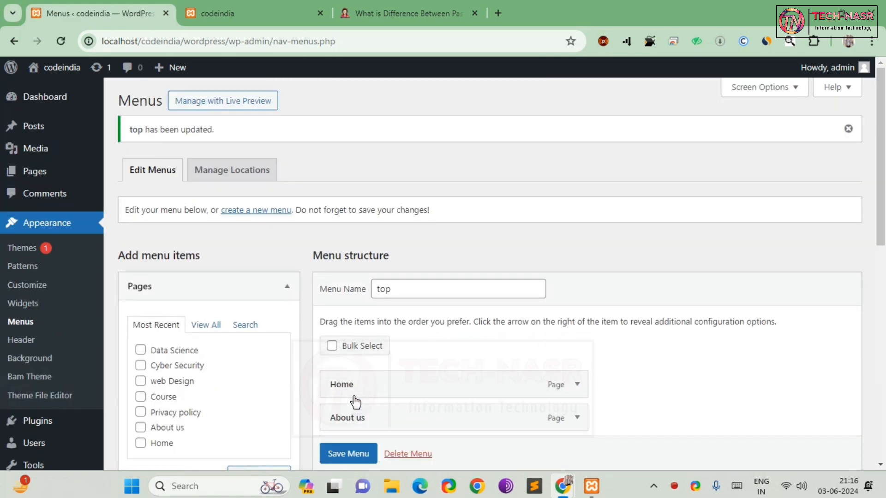
Return to the home page, check the order of the Web designing submenu, and refresh the page.
{"action": "left_click", "coordinate": [245, 16]}
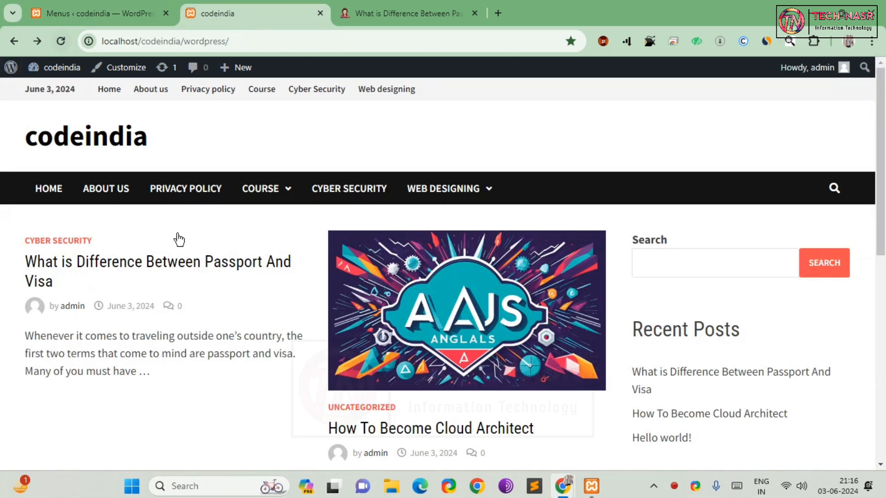
{"action": "mouse_move", "coordinate": [411, 189]}
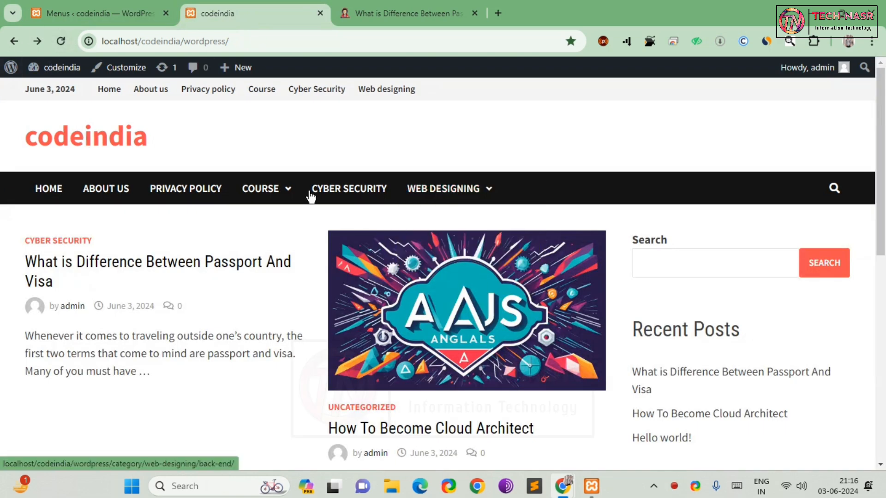
{"action": "left_click", "coordinate": [60, 44]}
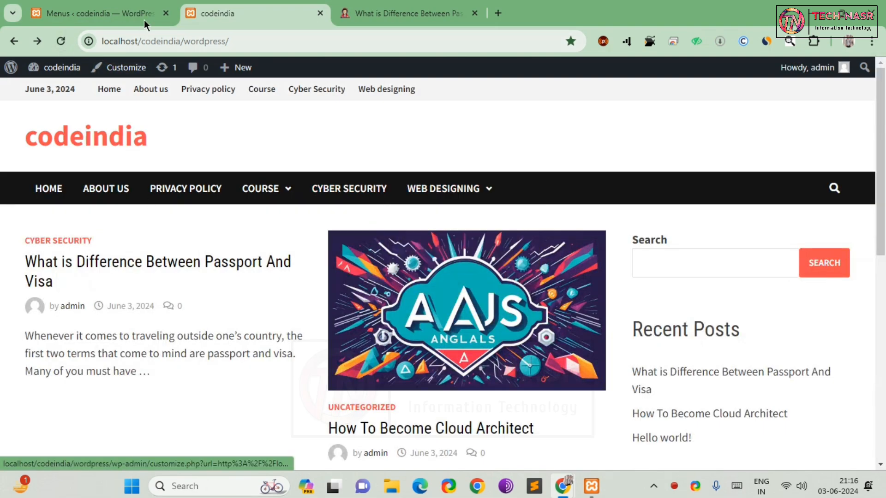
Reorder the Web designing sub items so that Front End comes before Back End, and save the menu.
{"action": "left_click", "coordinate": [126, 20]}
{"action": "scroll", "coordinate": [419, 309], "scroll_direction": "down", "scroll_amount": 6}
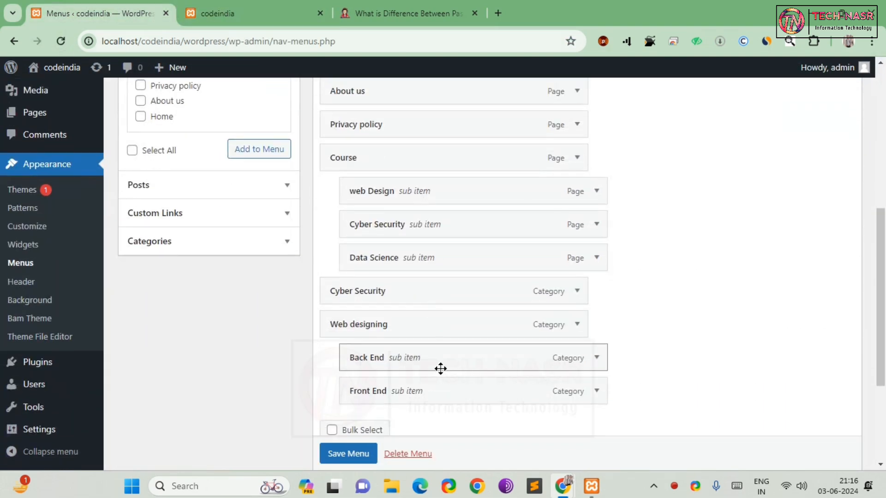
{"action": "left_click_drag", "start_coordinate": [416, 391], "coordinate": [420, 362]}
{"action": "left_click", "coordinate": [363, 454]}
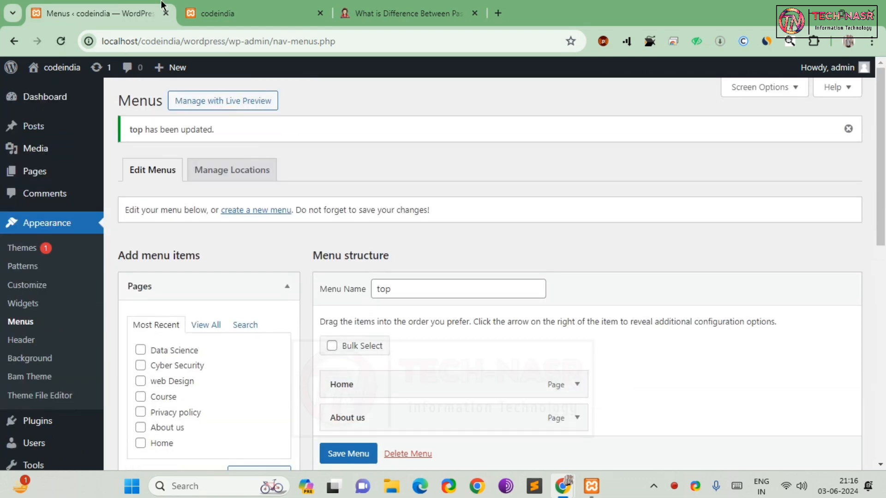
Reload the home page, check the Web designing submenu, and open the Front End category page from it.
{"action": "left_click", "coordinate": [231, 15]}
{"action": "left_click", "coordinate": [54, 41]}
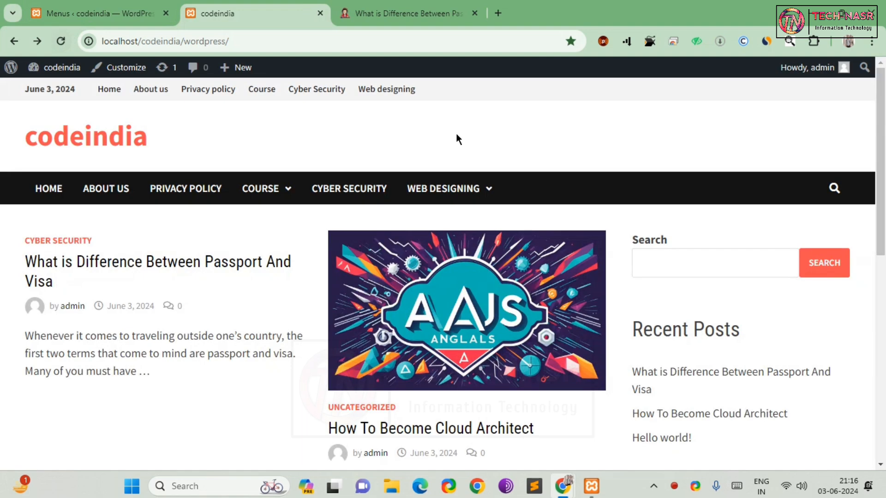
{"action": "mouse_move", "coordinate": [446, 188]}
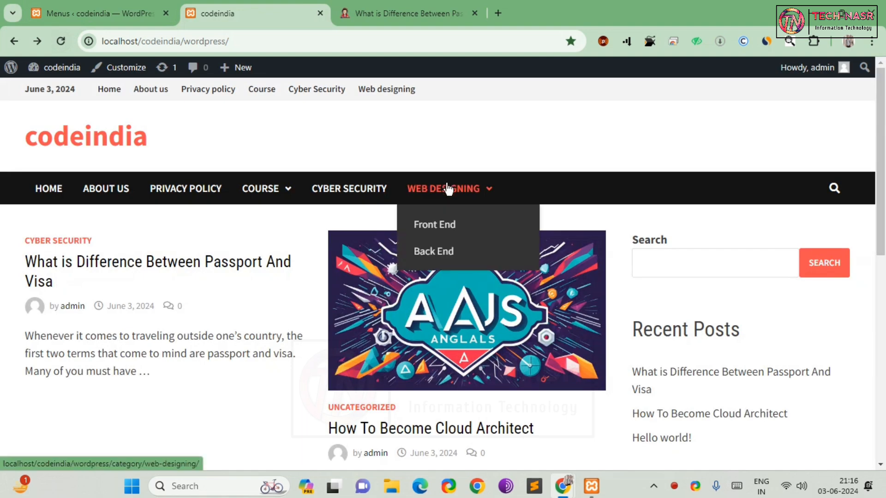
{"action": "left_click", "coordinate": [453, 229]}
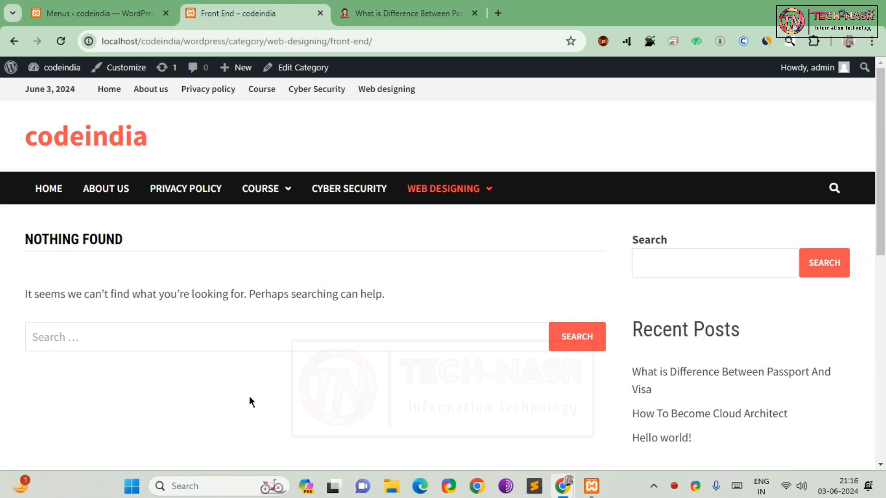
Go to the list of all posts in the site administration and start a new post.
{"action": "left_click", "coordinate": [77, 14]}
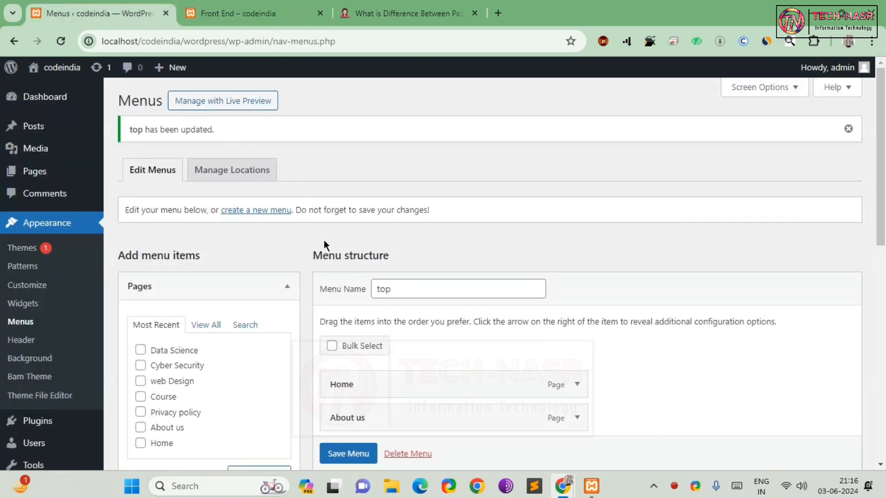
{"action": "mouse_move", "coordinate": [35, 128]}
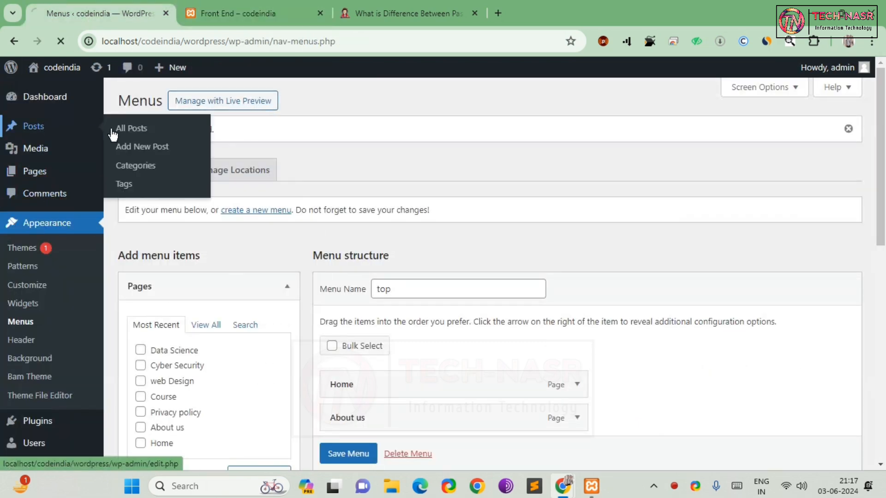
{"action": "left_click", "coordinate": [128, 136]}
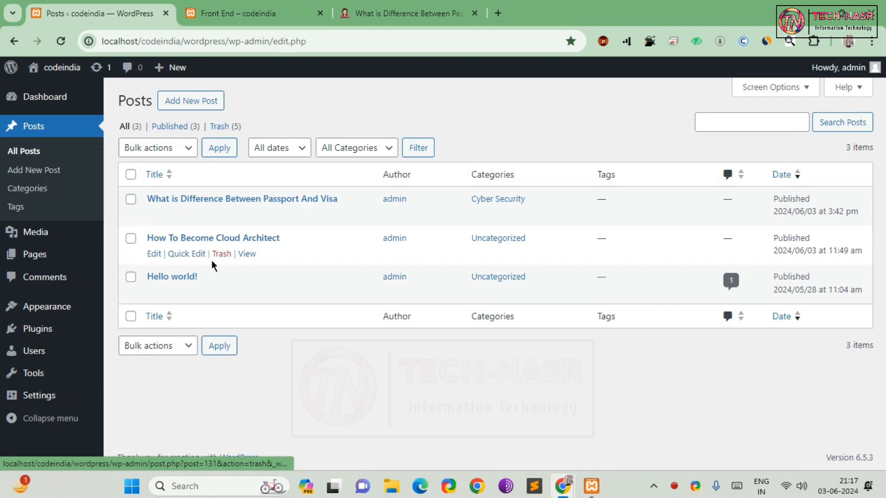
{"action": "left_click", "coordinate": [201, 106]}
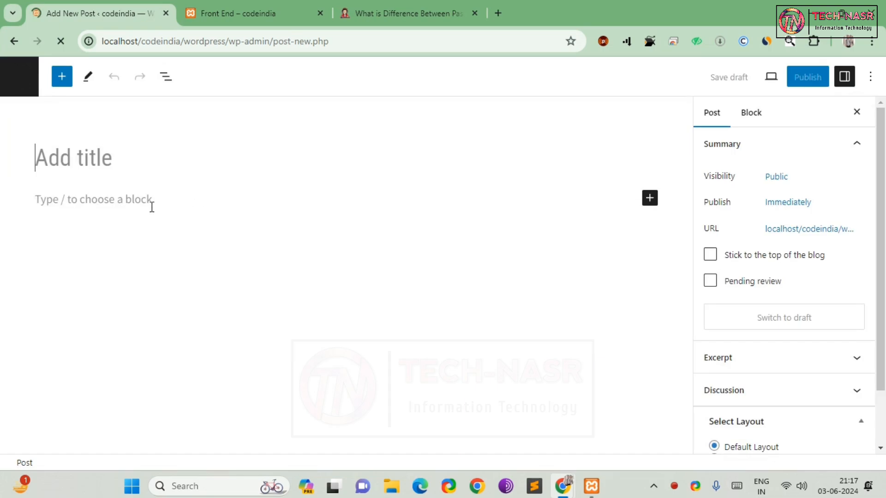
Leave the passport and visa article for the Tech Nasr home page and open the How To Become Cloud Architect article.
{"action": "left_click", "coordinate": [421, 13]}
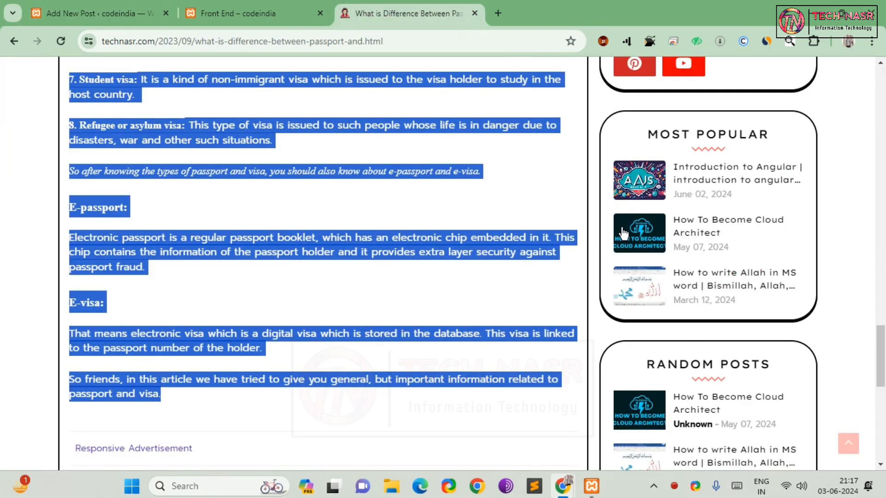
{"action": "scroll", "coordinate": [577, 263], "scroll_direction": "up", "scroll_amount": 4}
{"action": "scroll", "coordinate": [562, 265], "scroll_direction": "up", "scroll_amount": 15}
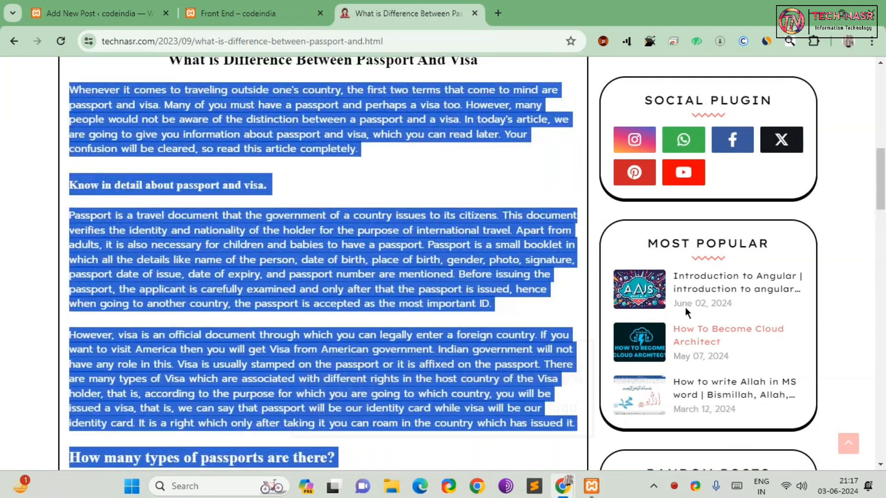
{"action": "left_click", "coordinate": [429, 201]}
{"action": "scroll", "coordinate": [429, 201], "scroll_direction": "up", "scroll_amount": 3}
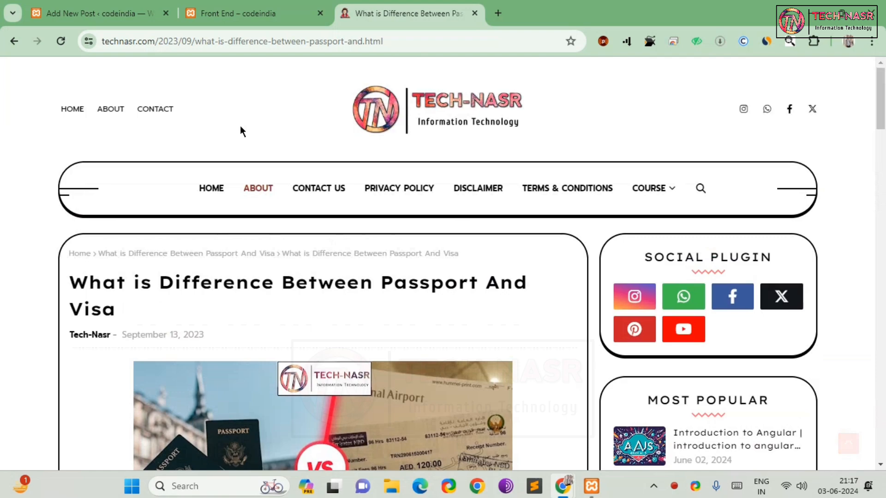
{"action": "left_click", "coordinate": [215, 191]}
{"action": "scroll", "coordinate": [364, 222], "scroll_direction": "down", "scroll_amount": 5}
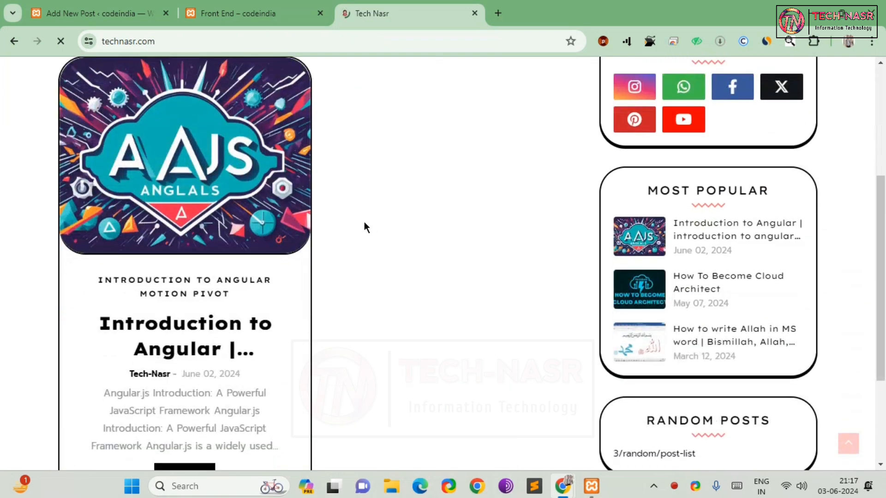
{"action": "scroll", "coordinate": [332, 213], "scroll_direction": "up", "scroll_amount": 5}
{"action": "scroll", "coordinate": [451, 328], "scroll_direction": "down", "scroll_amount": 5}
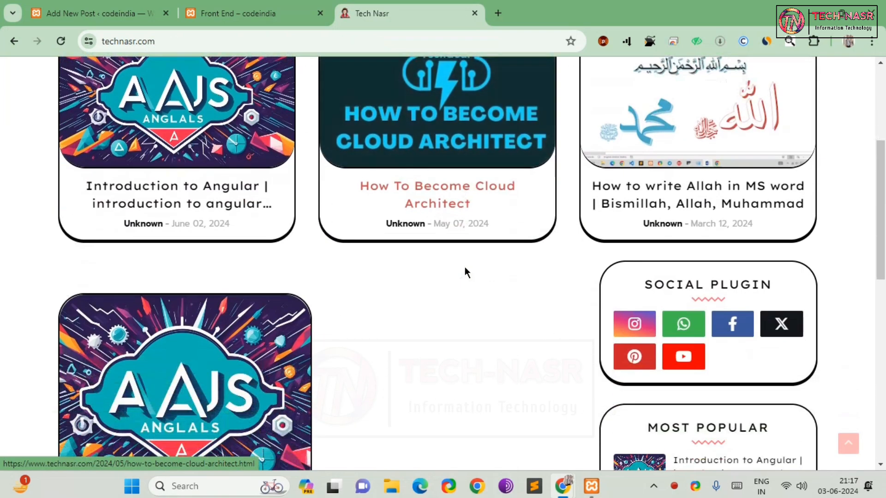
{"action": "left_click", "coordinate": [452, 160]}
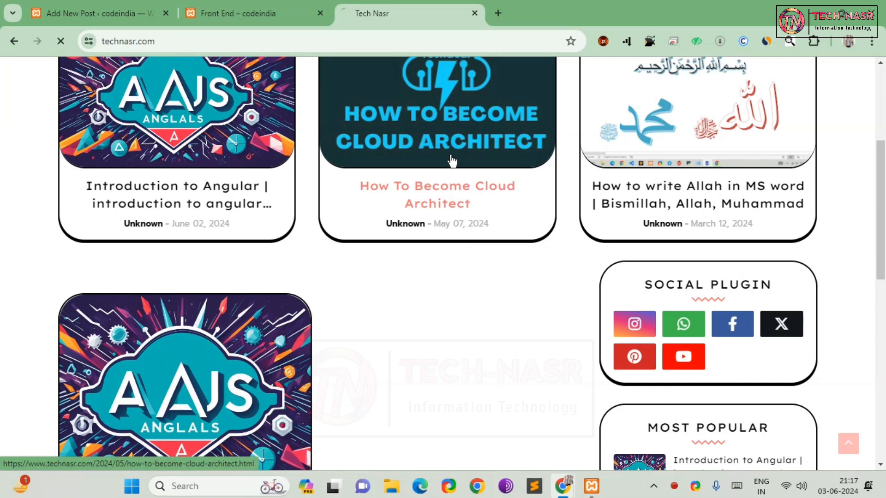
{"action": "scroll", "coordinate": [213, 259], "scroll_direction": "down", "scroll_amount": 3}
{"action": "scroll", "coordinate": [185, 248], "scroll_direction": "up", "scroll_amount": 1}
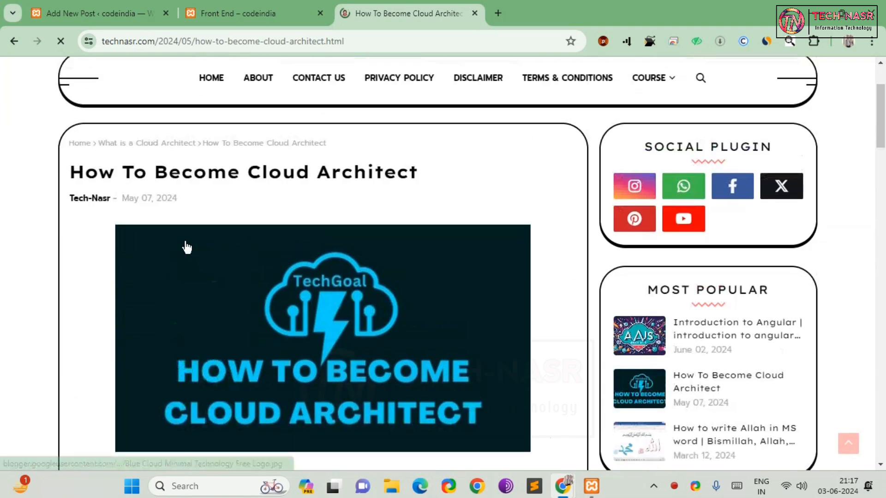
Copy the article's headline "How To Become Cloud Architect" into the title of the new post.
{"action": "left_click_drag", "start_coordinate": [417, 172], "coordinate": [72, 161]}
{"action": "key", "text": "ctrl+c"}
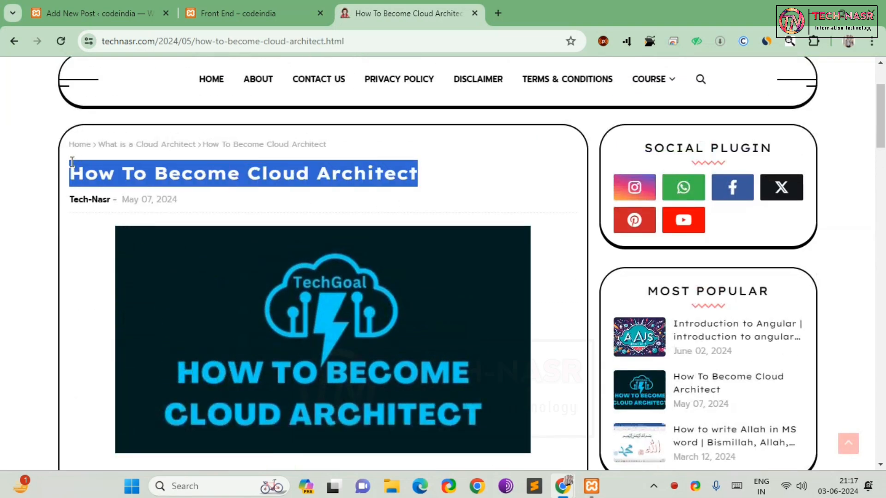
{"action": "left_click", "coordinate": [111, 13]}
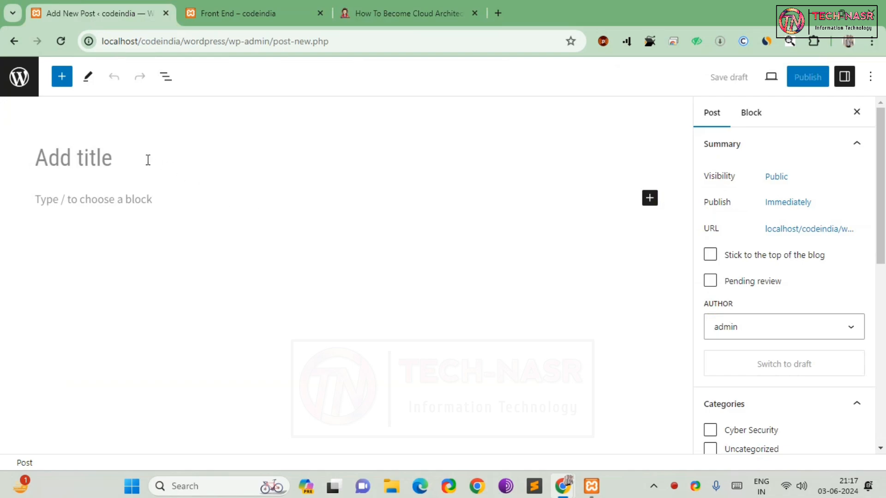
{"action": "key", "text": "ctrl+v"}
Copy the article's body text, from "Cloud computing is a powerful technology" through the "Clarity in communication" paragraph, into the new post's content.
{"action": "left_click", "coordinate": [156, 197]}
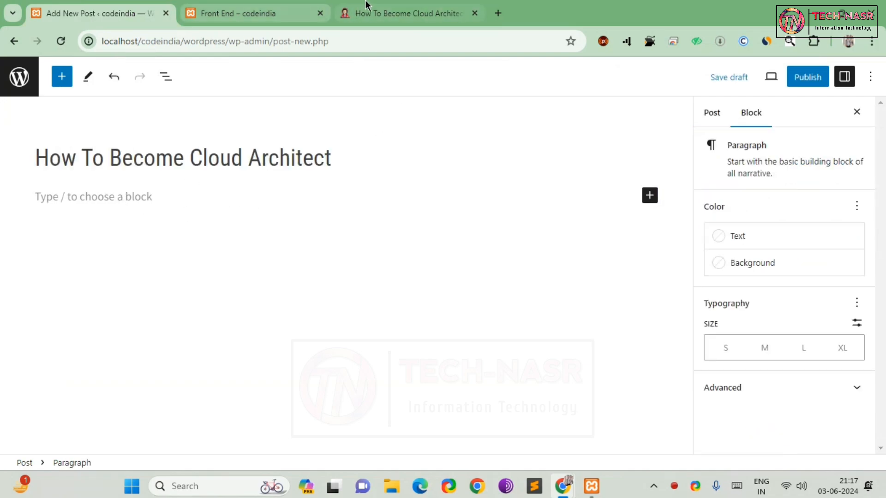
{"action": "left_click", "coordinate": [401, 13]}
{"action": "scroll", "coordinate": [334, 283], "scroll_direction": "down", "scroll_amount": 6}
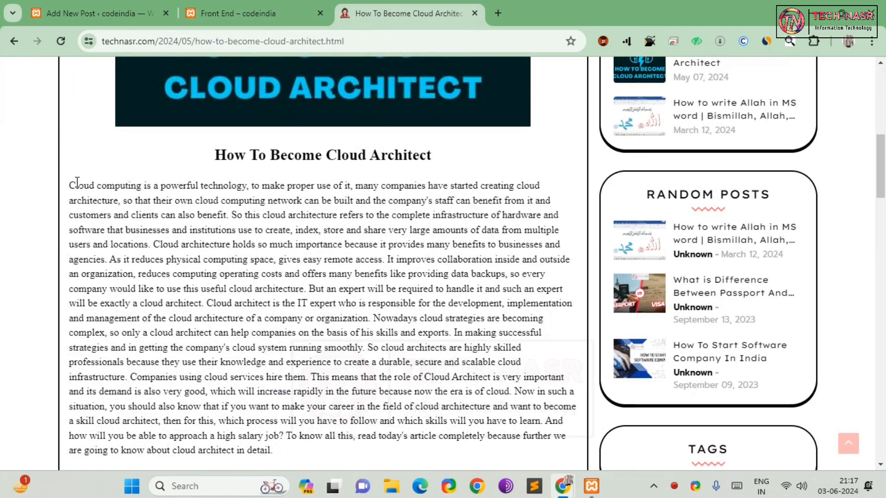
{"action": "left_click_drag", "start_coordinate": [69, 186], "coordinate": [344, 342]}
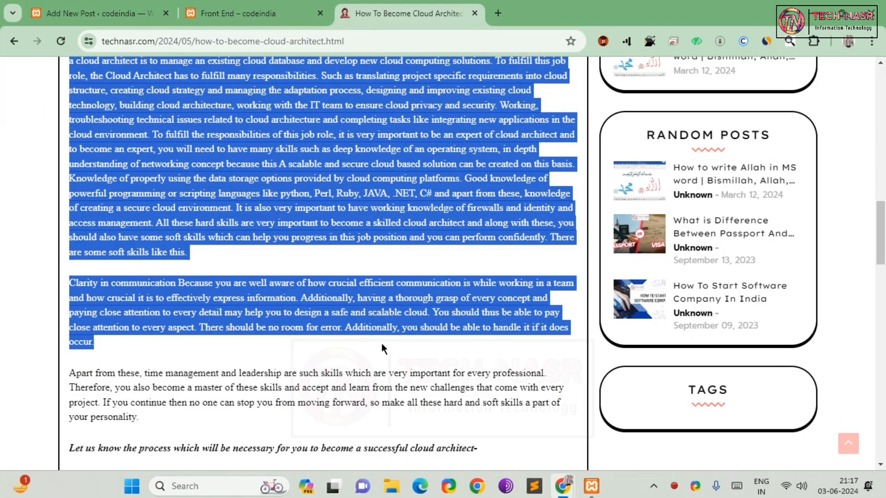
{"action": "left_click", "coordinate": [122, 21]}
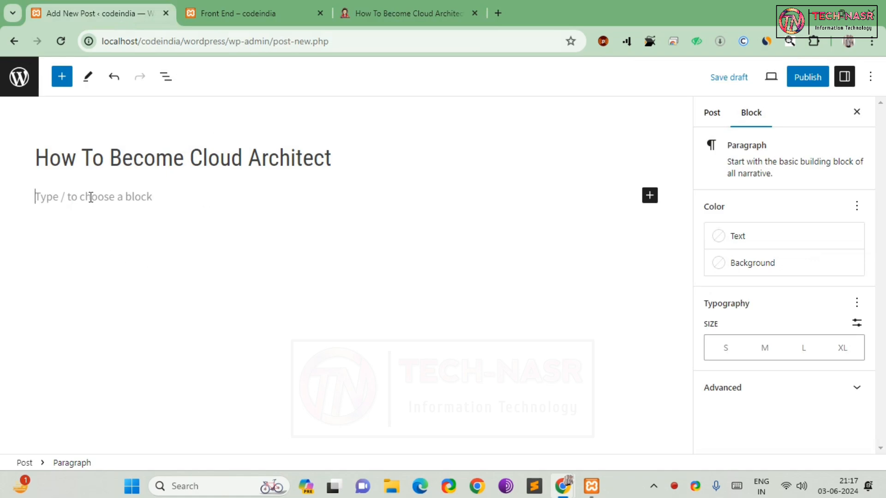
{"action": "key", "text": "ctrl+v"}
{"action": "scroll", "coordinate": [363, 276], "scroll_direction": "up", "scroll_amount": 10}
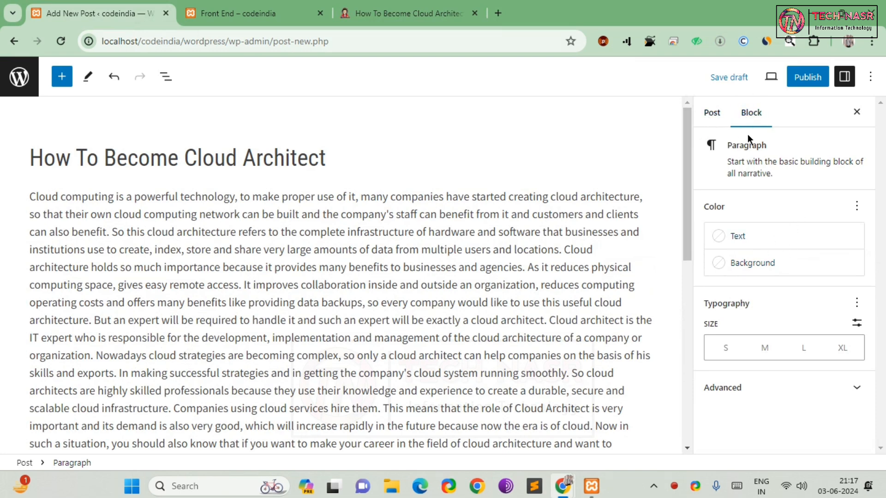
Assign the post to the Front End category and publish it.
{"action": "left_click", "coordinate": [715, 120]}
{"action": "scroll", "coordinate": [743, 275], "scroll_direction": "down", "scroll_amount": 2}
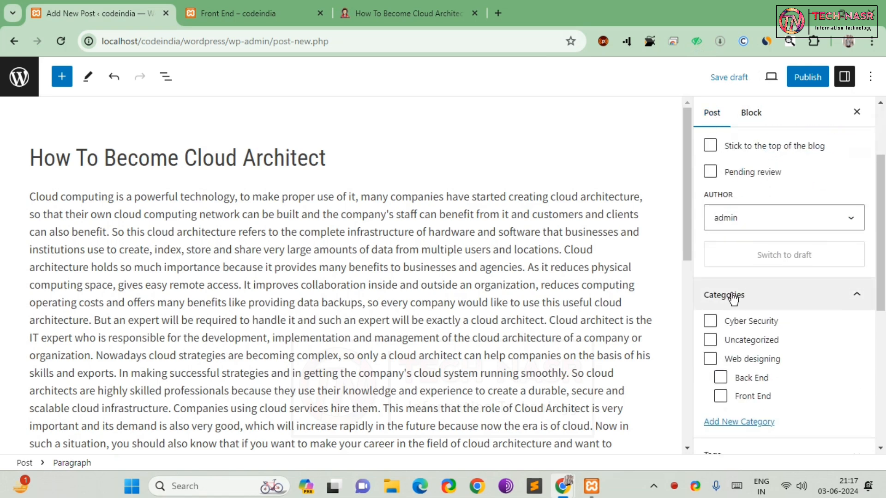
{"action": "left_click", "coordinate": [721, 397]}
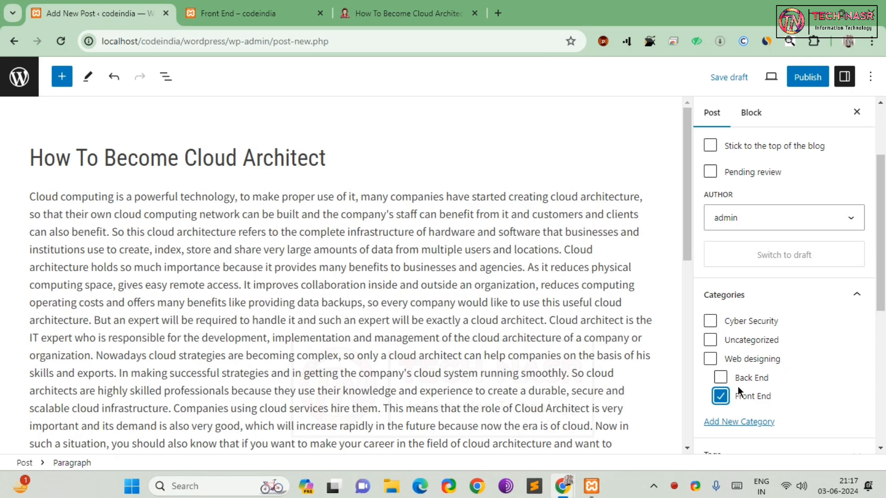
{"action": "left_click", "coordinate": [809, 78]}
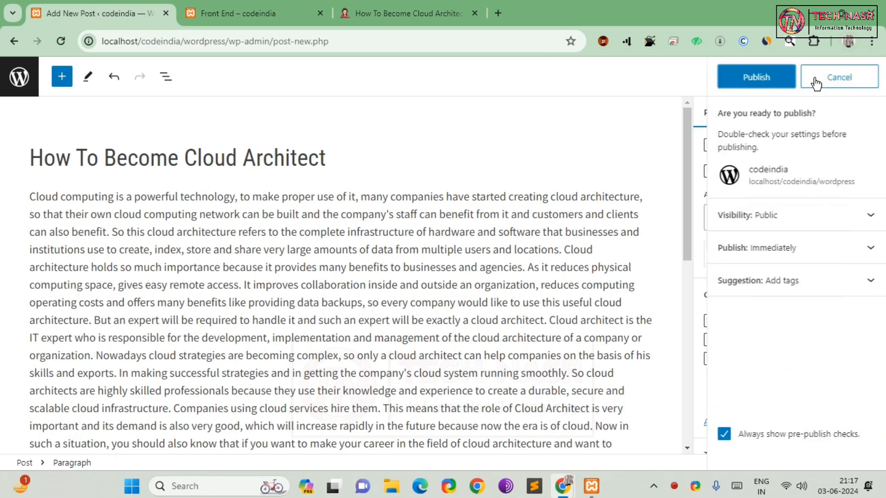
{"action": "left_click", "coordinate": [767, 79]}
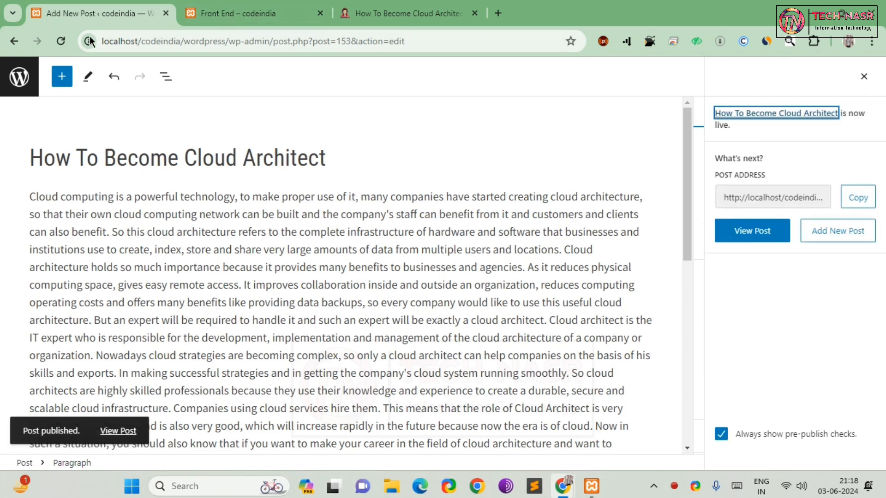
Go back to the posts list and check the Web designing submenu entries on the live site.
{"action": "left_click", "coordinate": [14, 42]}
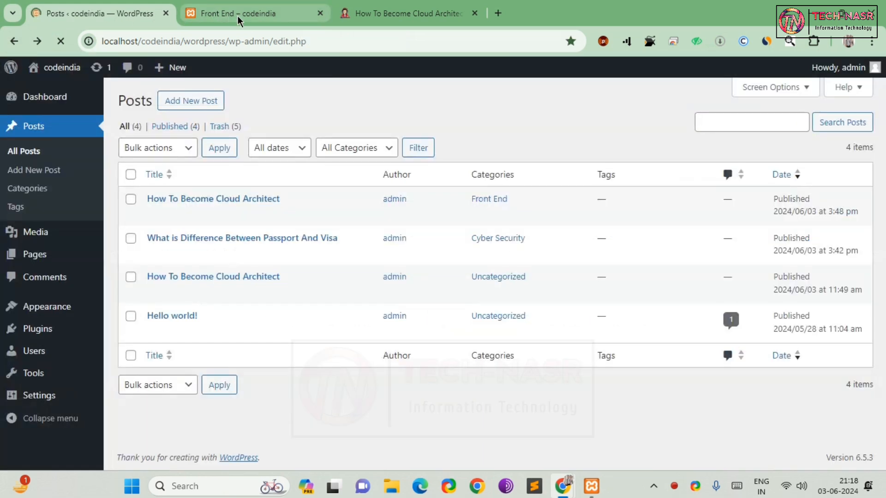
{"action": "left_click", "coordinate": [237, 14]}
{"action": "mouse_move", "coordinate": [454, 202]}
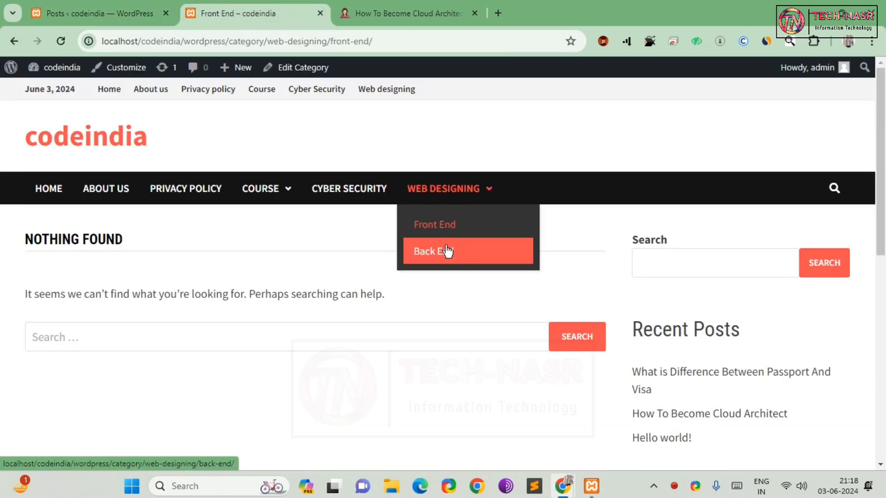
{"action": "left_click", "coordinate": [94, 14]}
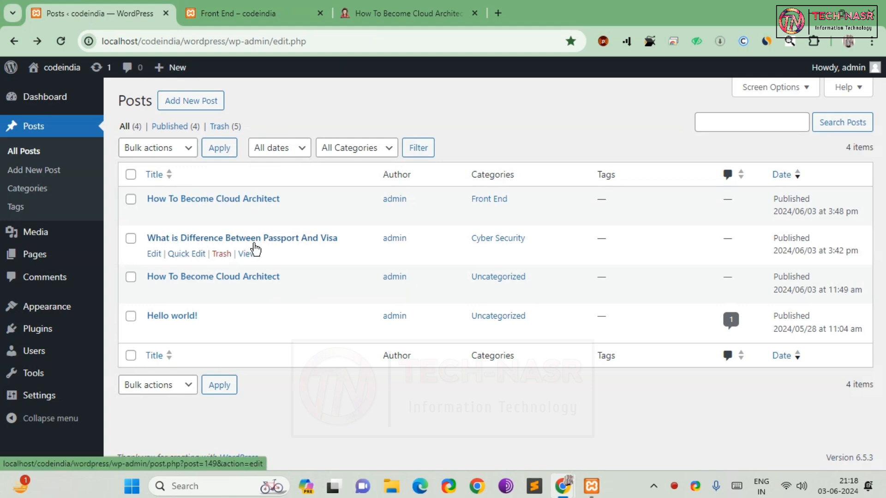
Edit the Hello world! post, add it to the Back End category, and update it.
{"action": "left_click", "coordinate": [174, 319]}
{"action": "left_click", "coordinate": [154, 334]}
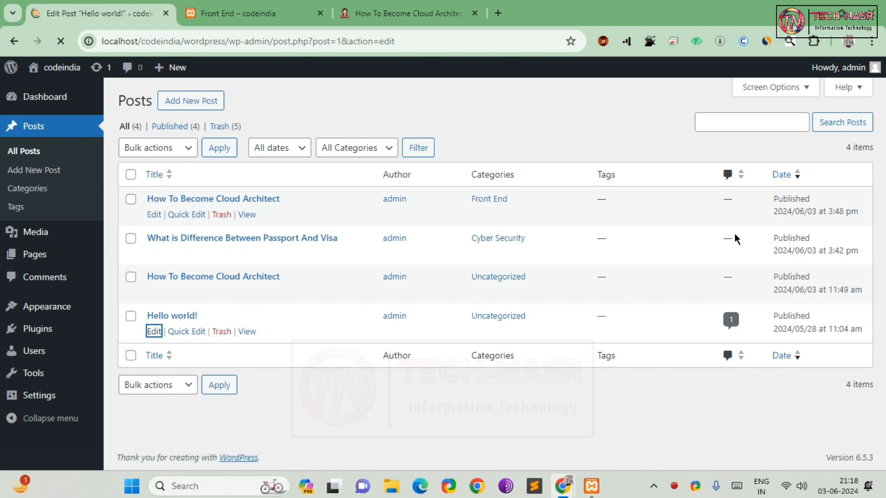
{"action": "scroll", "coordinate": [756, 247], "scroll_direction": "down", "scroll_amount": 2}
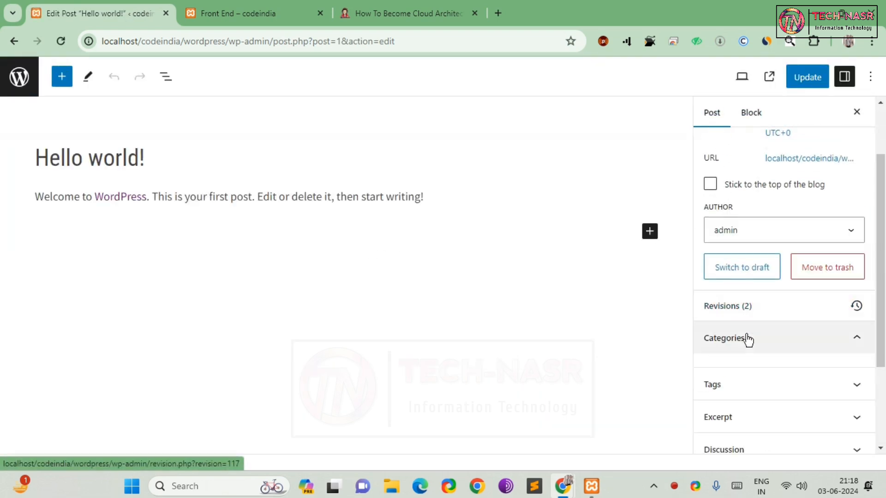
{"action": "left_click", "coordinate": [745, 338]}
{"action": "scroll", "coordinate": [752, 342], "scroll_direction": "down", "scroll_amount": 5}
{"action": "scroll", "coordinate": [766, 166], "scroll_direction": "up", "scroll_amount": 3}
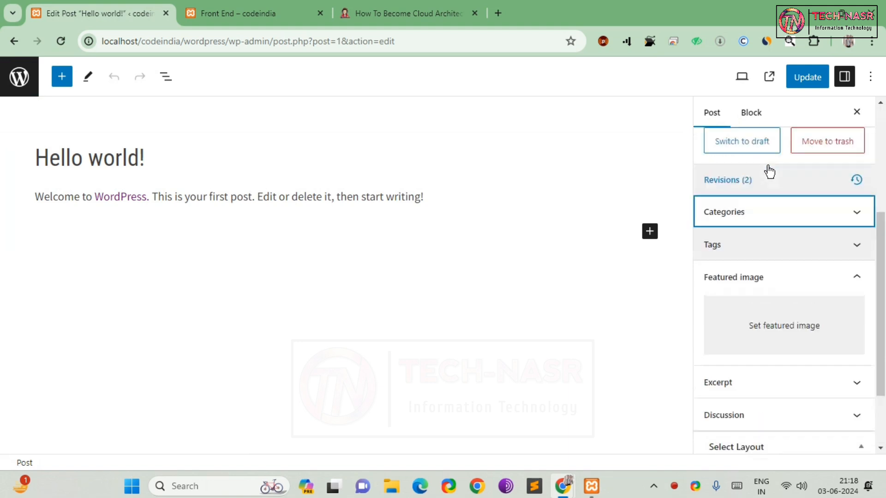
{"action": "left_click", "coordinate": [758, 233]}
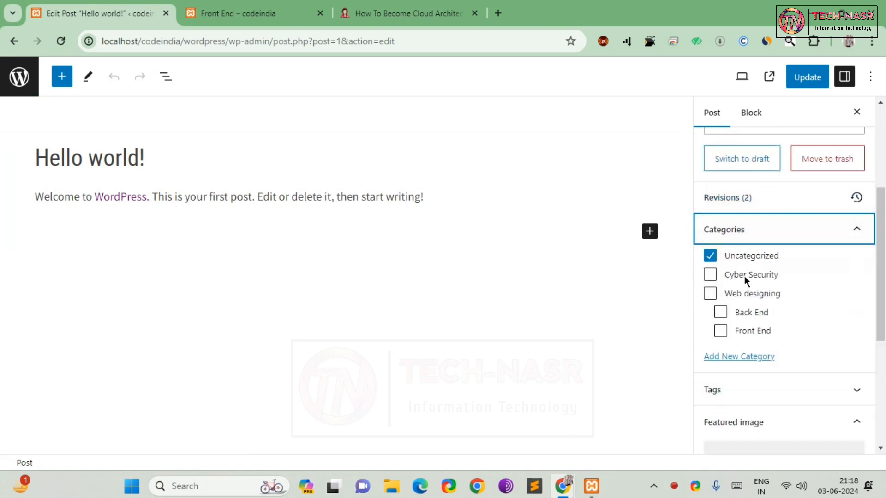
{"action": "left_click", "coordinate": [721, 316]}
{"action": "left_click", "coordinate": [808, 80]}
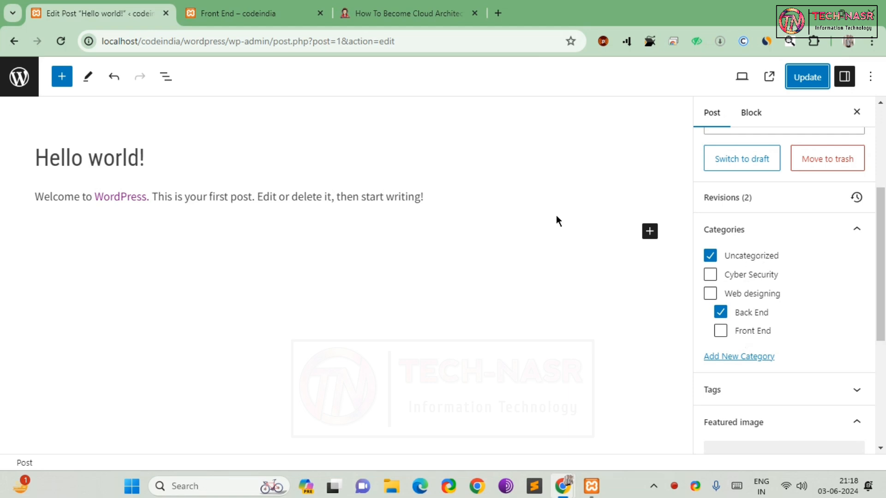
Refresh the Front End category page on the site and read through its How To Become Cloud Architect post.
{"action": "left_click", "coordinate": [260, 17]}
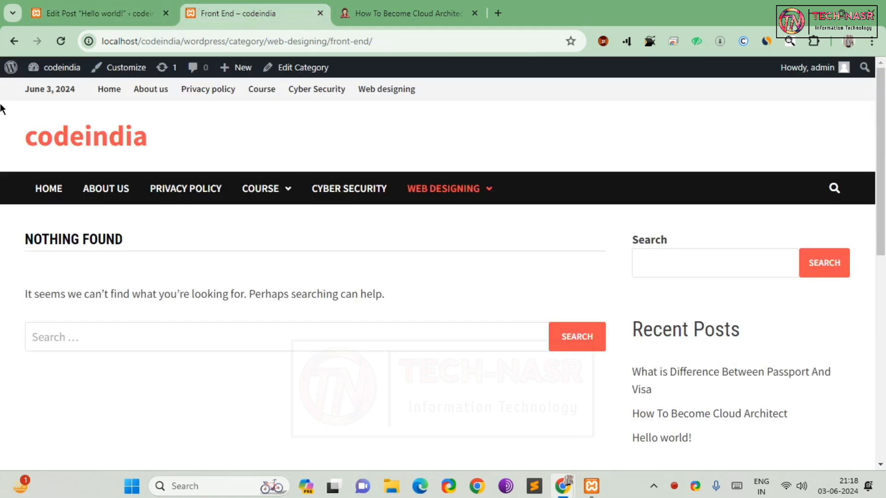
{"action": "left_click", "coordinate": [60, 42]}
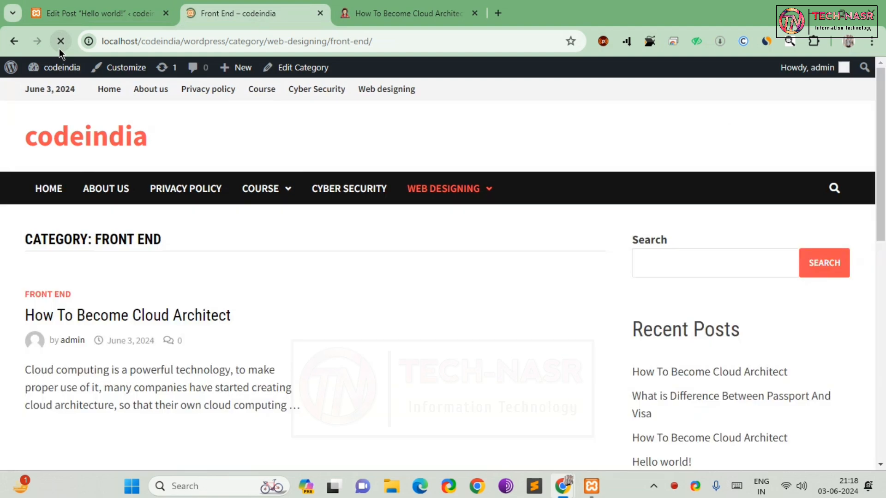
{"action": "mouse_move", "coordinate": [466, 188]}
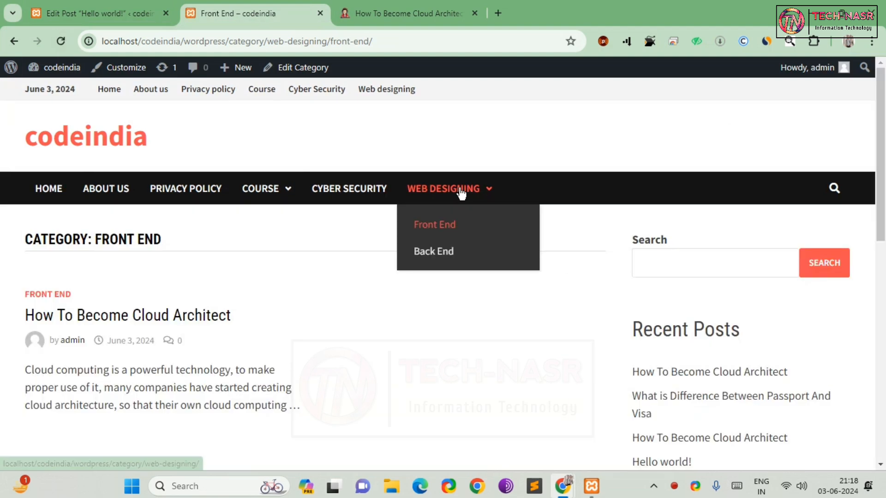
{"action": "left_click", "coordinate": [452, 226]}
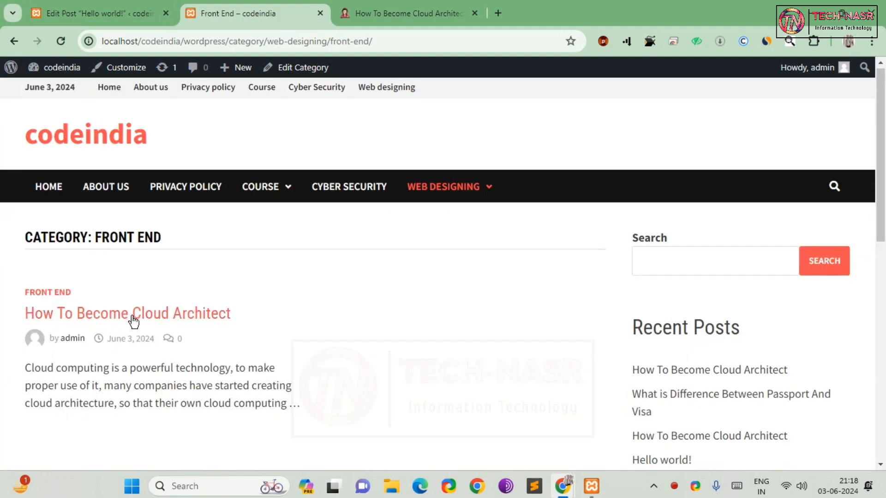
{"action": "scroll", "coordinate": [134, 322], "scroll_direction": "down", "scroll_amount": 2}
{"action": "left_click", "coordinate": [151, 209]}
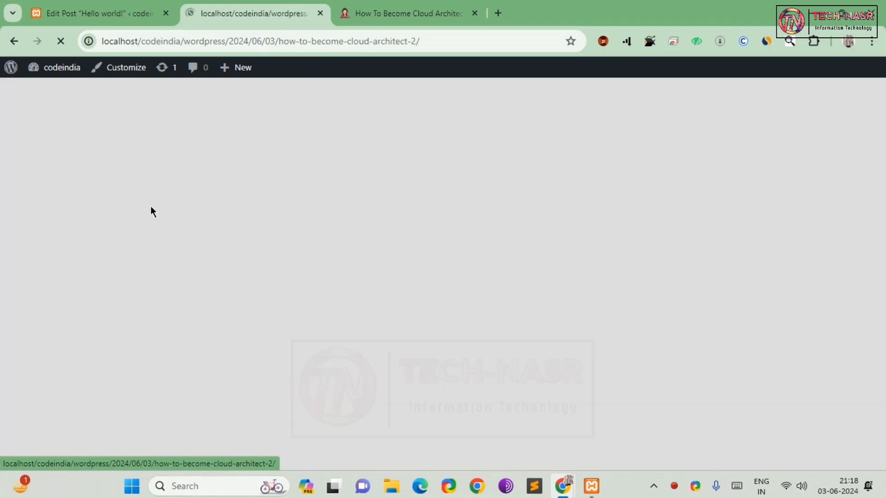
{"action": "scroll", "coordinate": [387, 258], "scroll_direction": "down", "scroll_amount": 20}
{"action": "scroll", "coordinate": [377, 264], "scroll_direction": "up", "scroll_amount": 20}
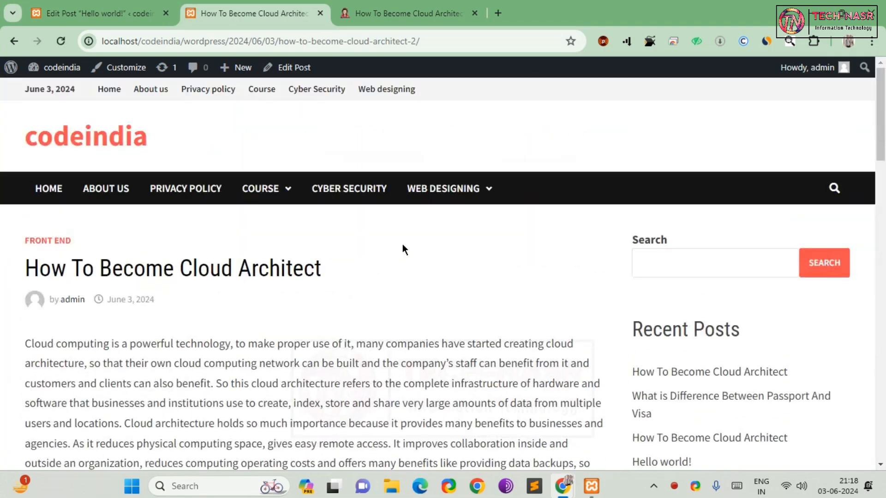
View the Hello world! post through the Back End category page, and return to the list of all posts in the administration.
{"action": "mouse_move", "coordinate": [447, 203]}
{"action": "left_click", "coordinate": [433, 251]}
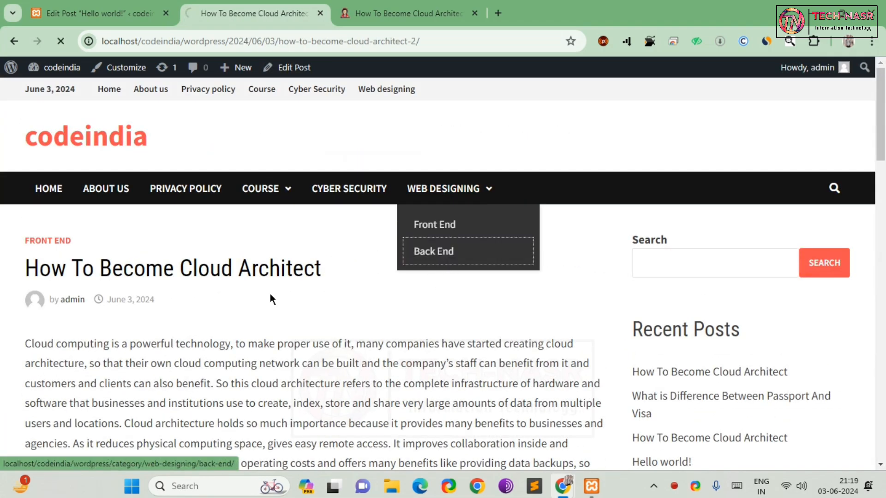
{"action": "scroll", "coordinate": [71, 295], "scroll_direction": "down", "scroll_amount": 2}
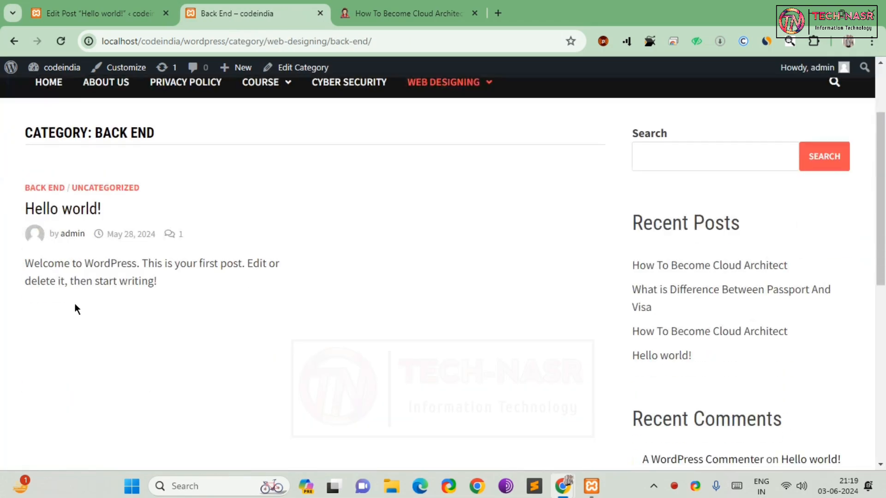
{"action": "left_click", "coordinate": [79, 213]}
{"action": "scroll", "coordinate": [187, 261], "scroll_direction": "down", "scroll_amount": 4}
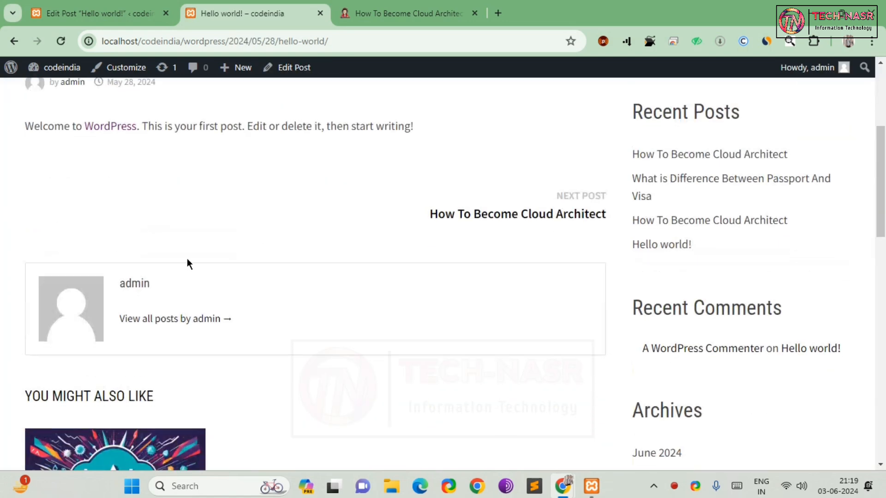
{"action": "scroll", "coordinate": [187, 263], "scroll_direction": "up", "scroll_amount": 2}
{"action": "scroll", "coordinate": [188, 102], "scroll_direction": "up", "scroll_amount": 2}
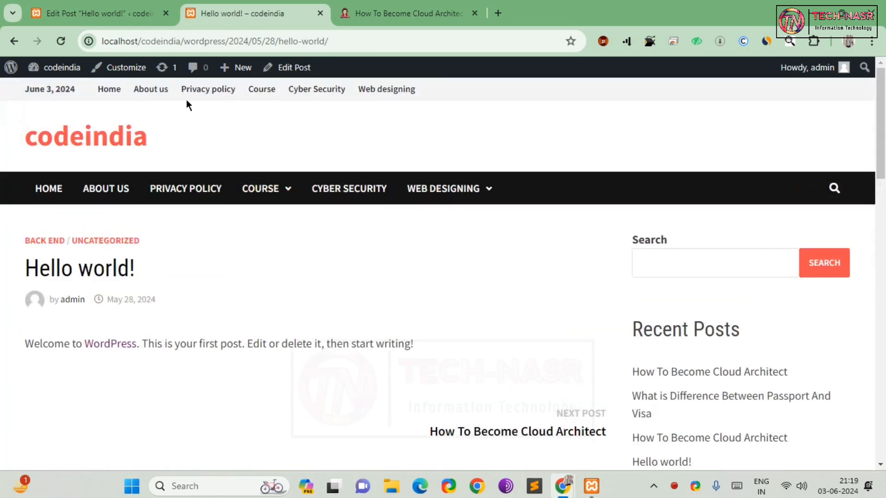
{"action": "left_click", "coordinate": [91, 14]}
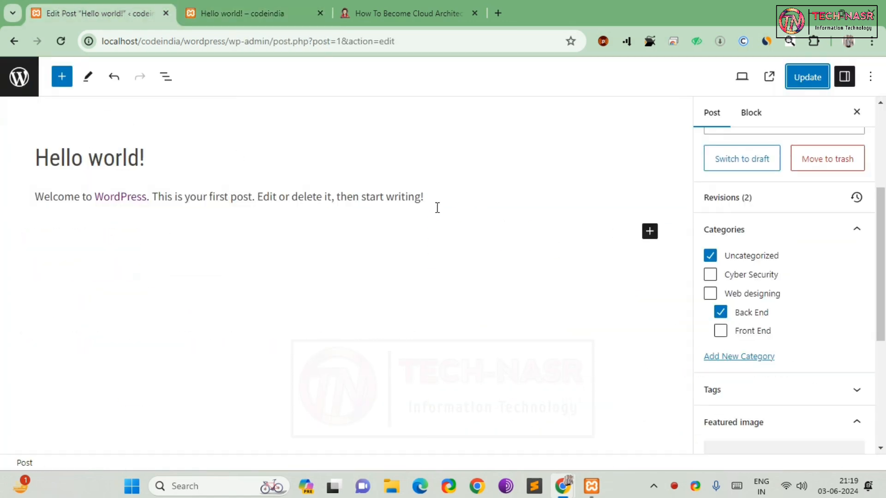
{"action": "left_click", "coordinate": [14, 41]}
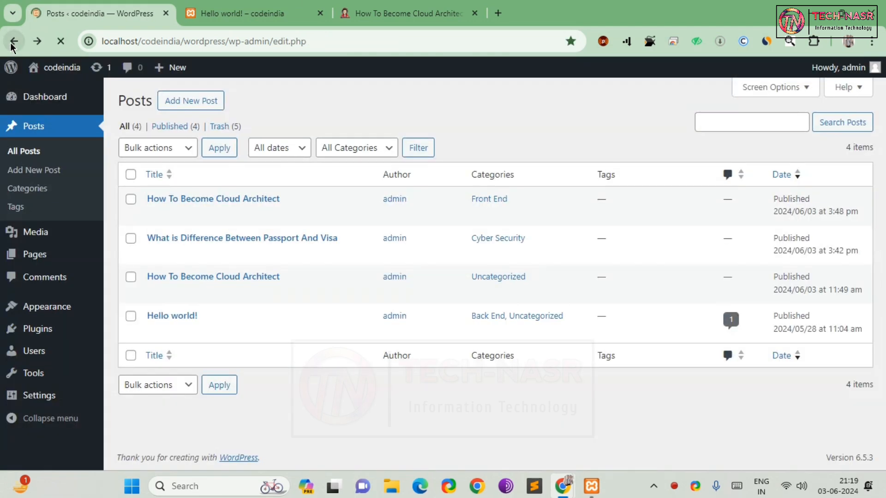